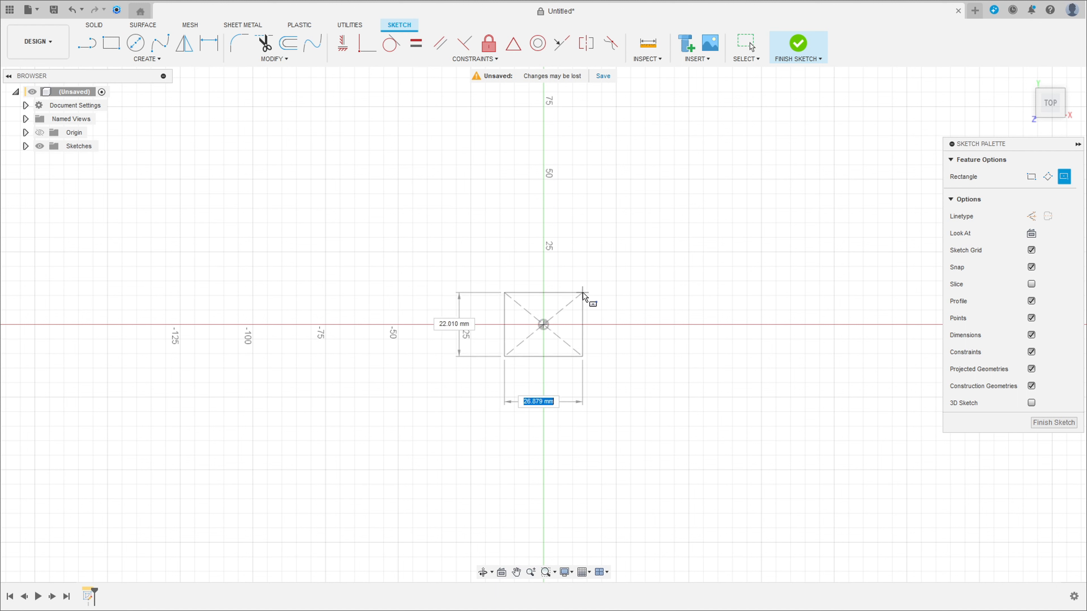
- Size the origin-centred rectangle to 25 by 25 mm and finish the sketch
text(25)
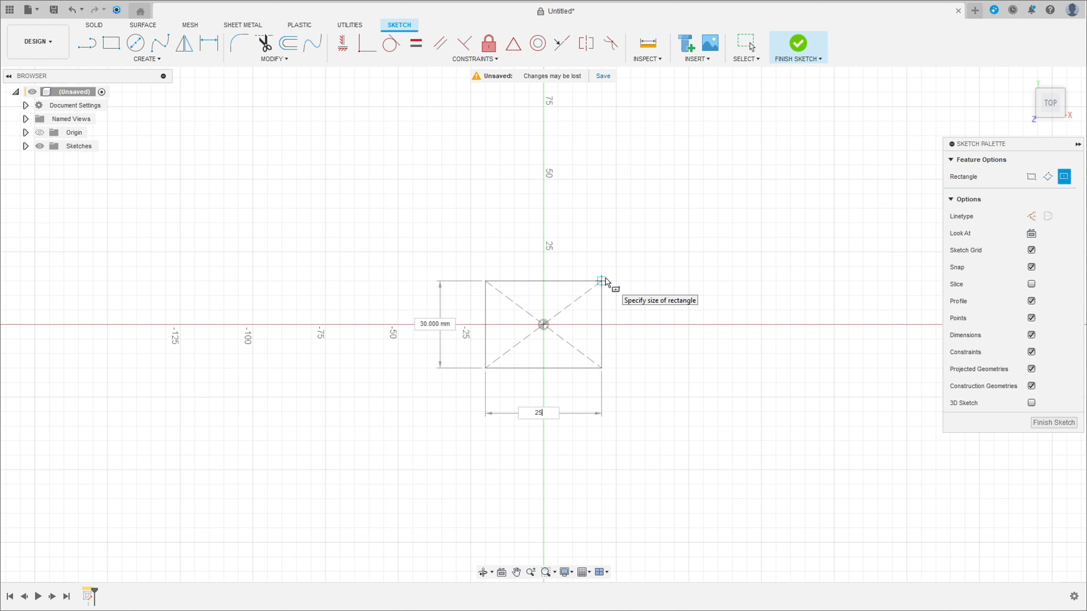
key(Tab)
text(25)
key(Tab)
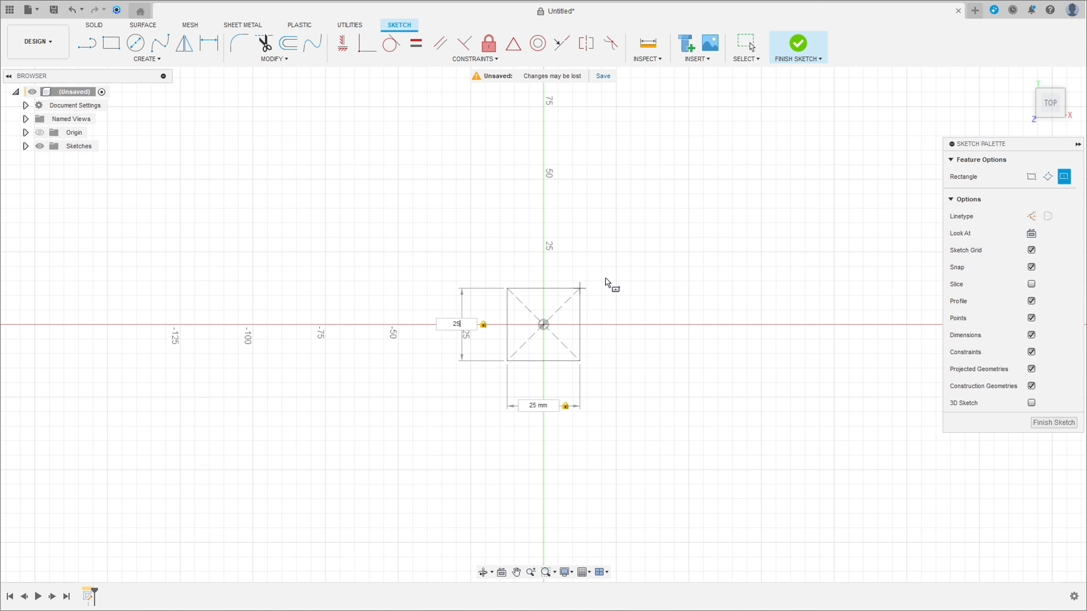
key(Return)
key(Escape)
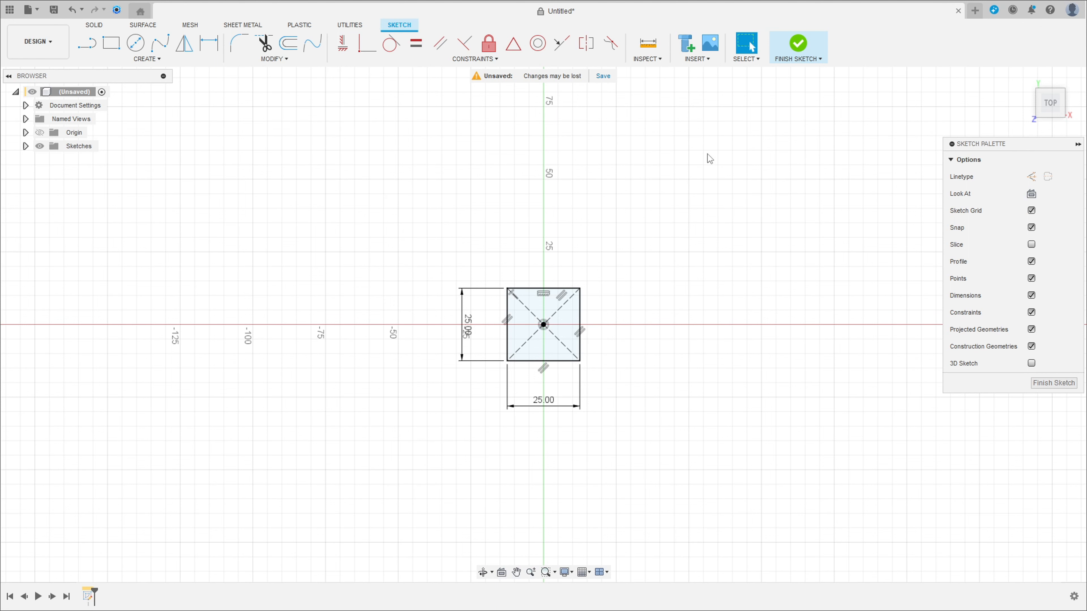
click(798, 43)
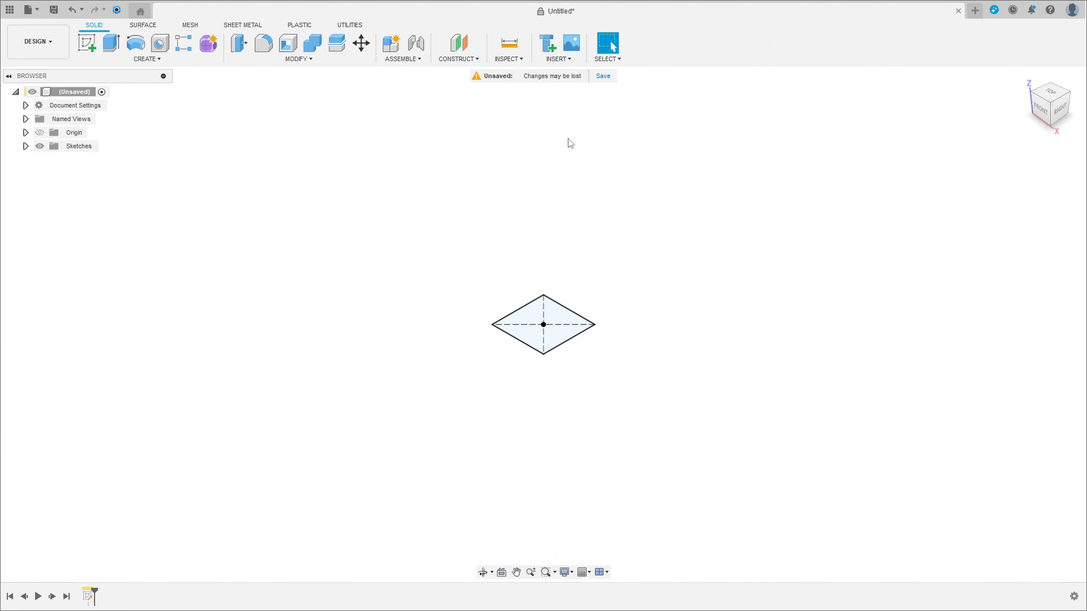
- Create a construction plane offset 15 mm above the XY plane
click(458, 43)
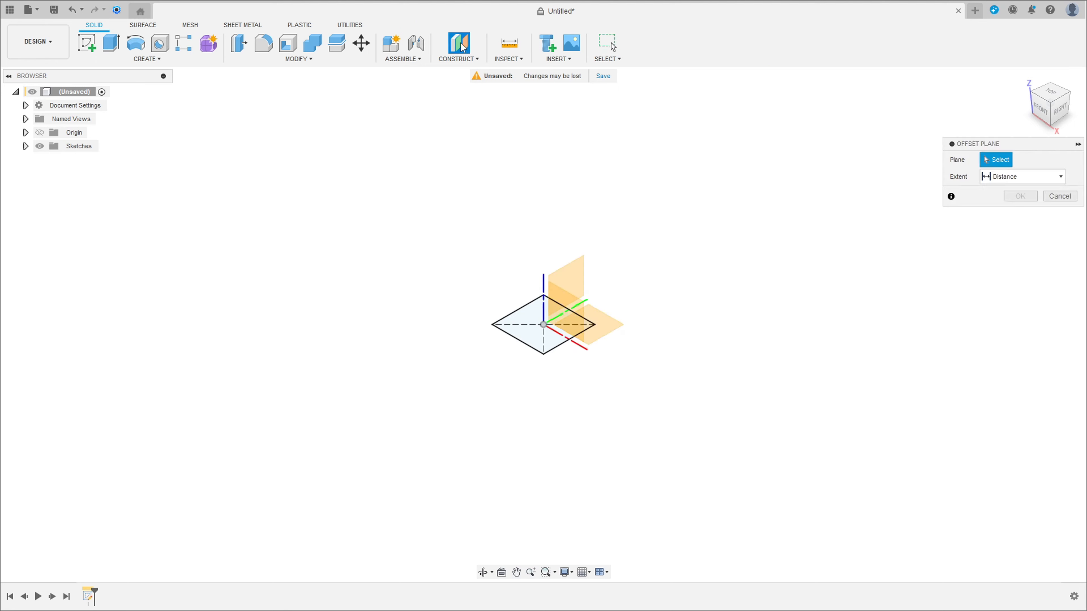
click(609, 329)
drag(608, 316, 614, 290)
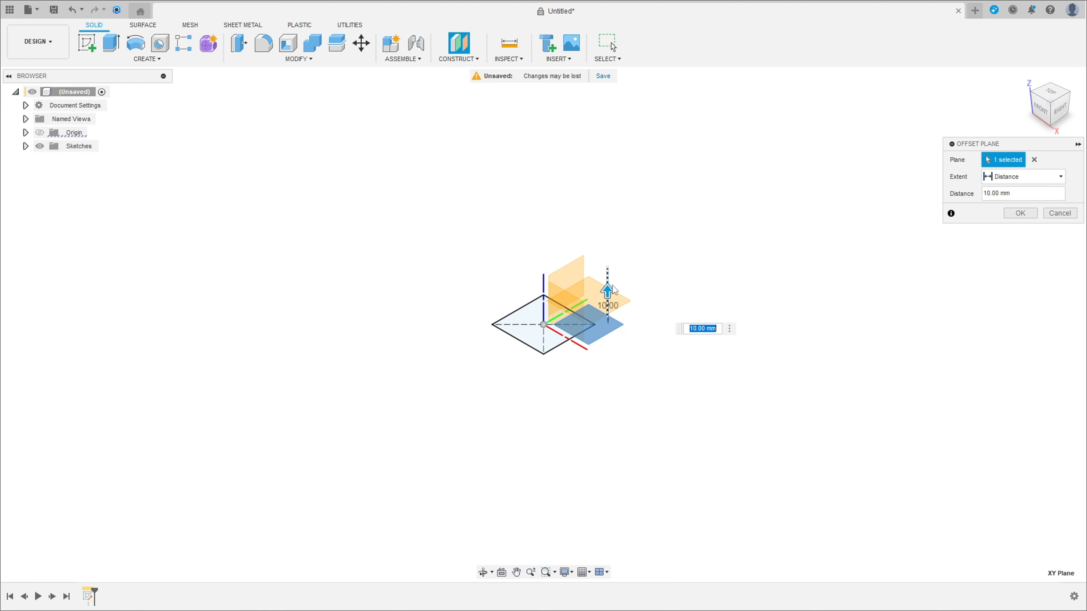
text(15)
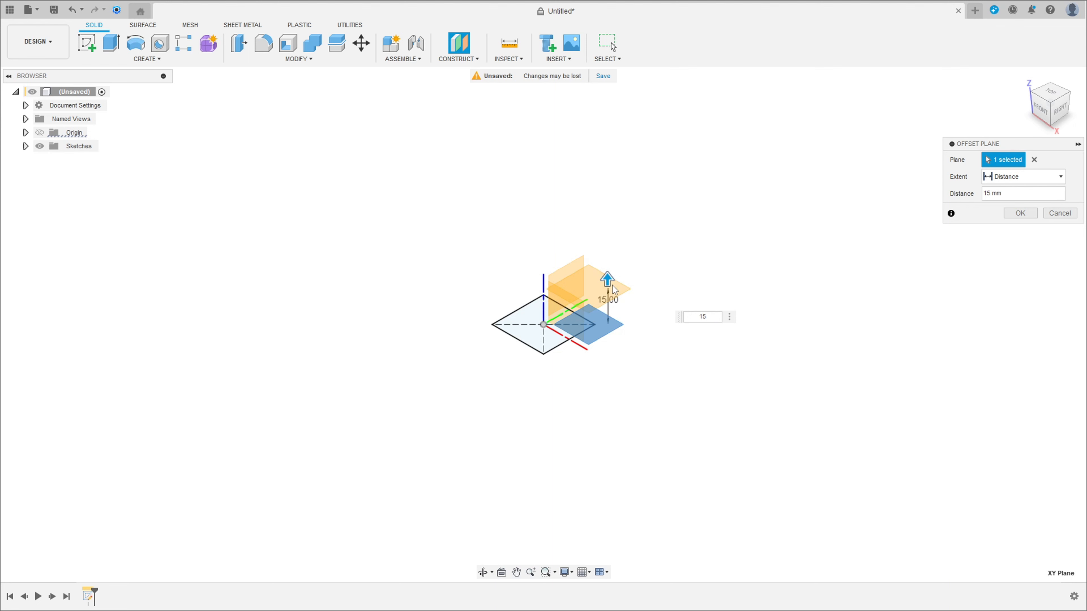
key(Return)
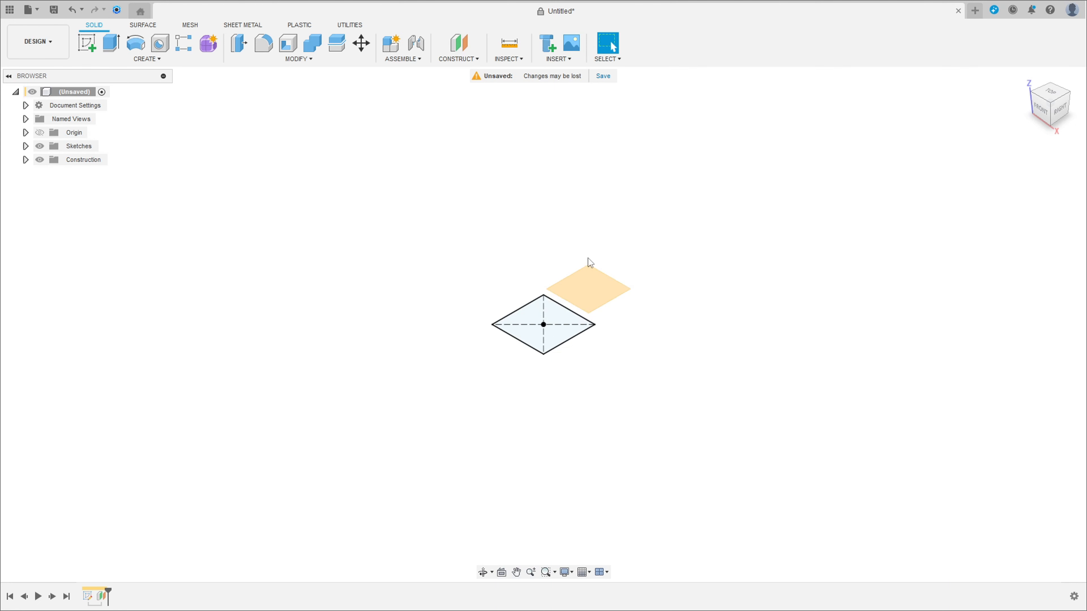
- Sketch a 40 by 40 mm center rectangle at the origin on the new offset plane and finish the sketch
right_click(602, 295)
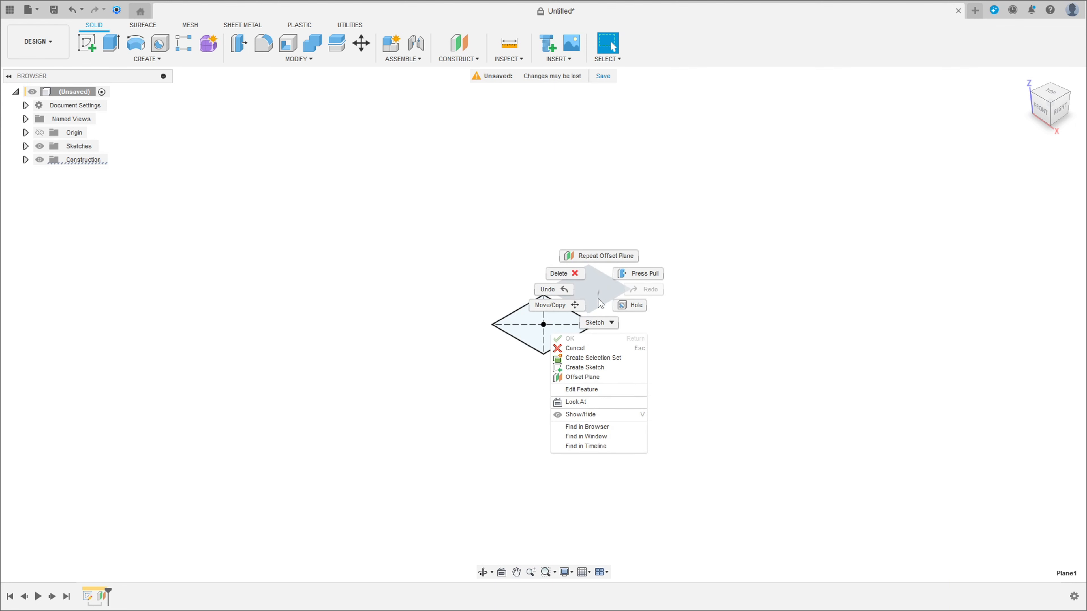
click(592, 367)
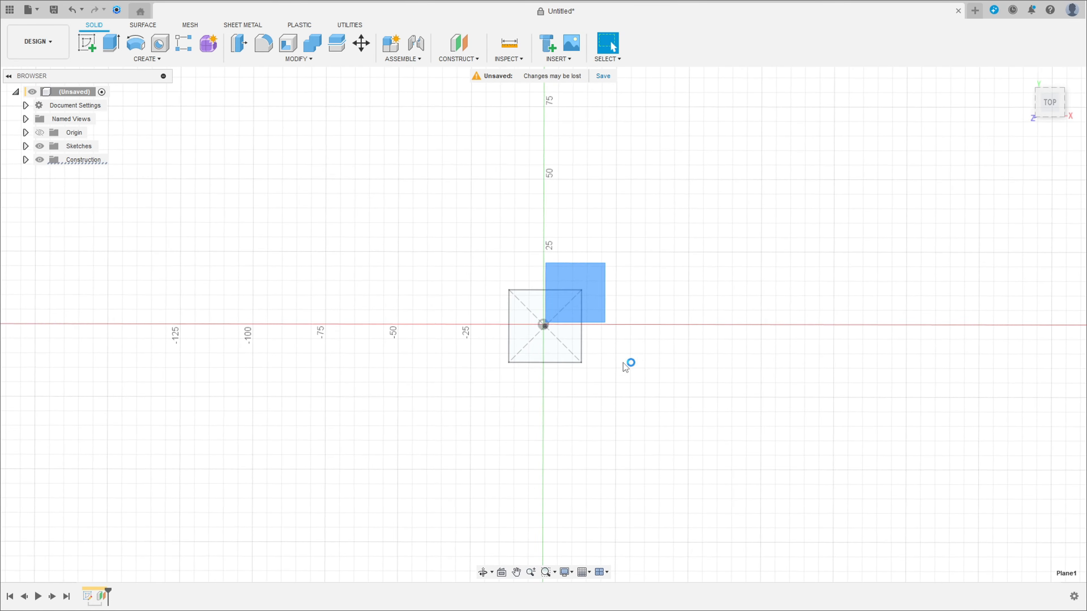
click(115, 46)
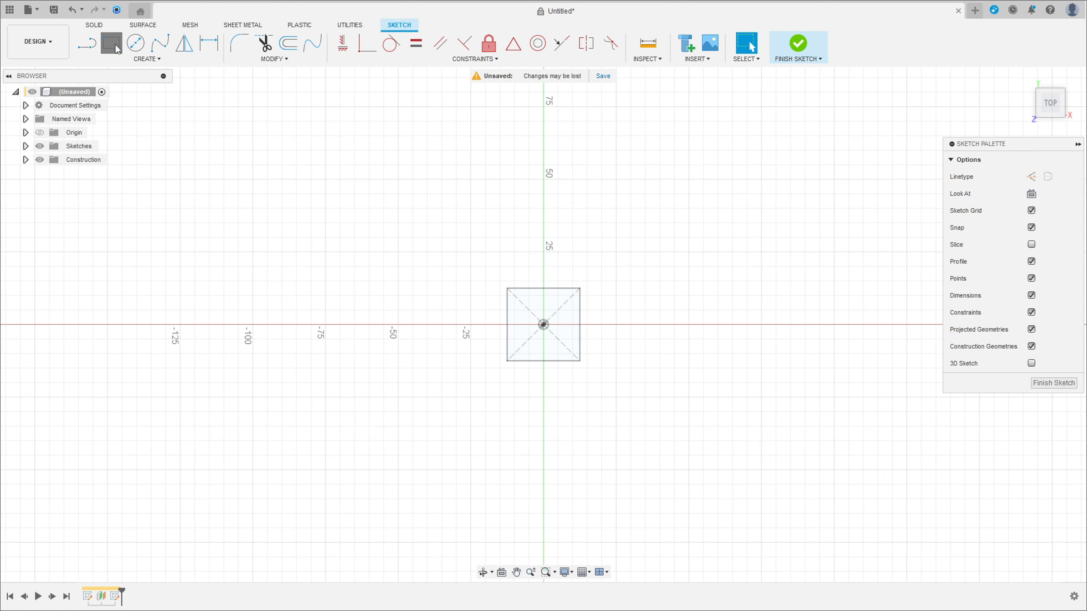
click(1064, 180)
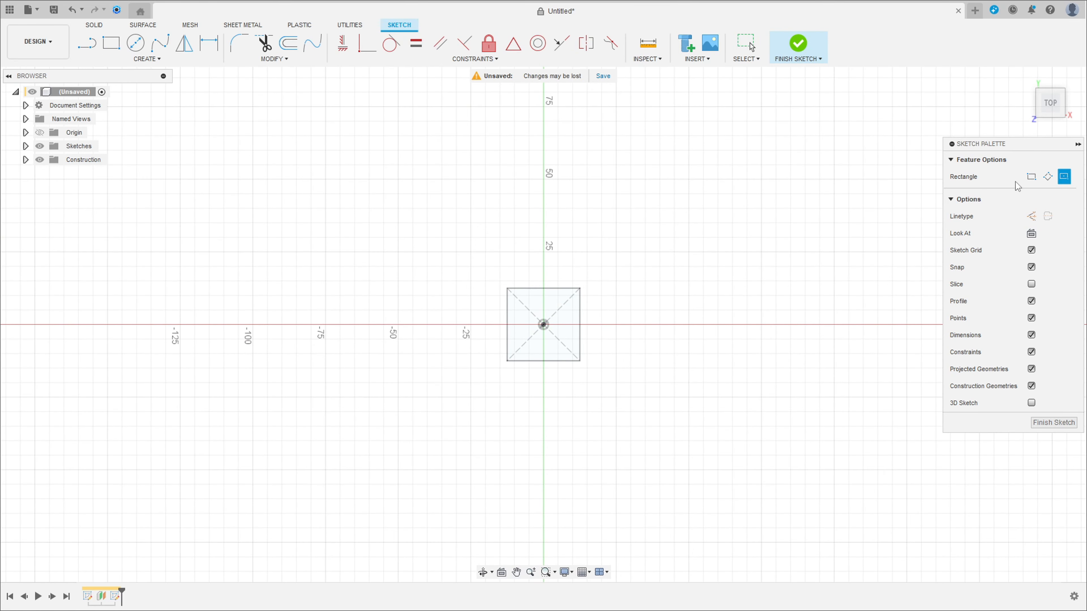
click(543, 325)
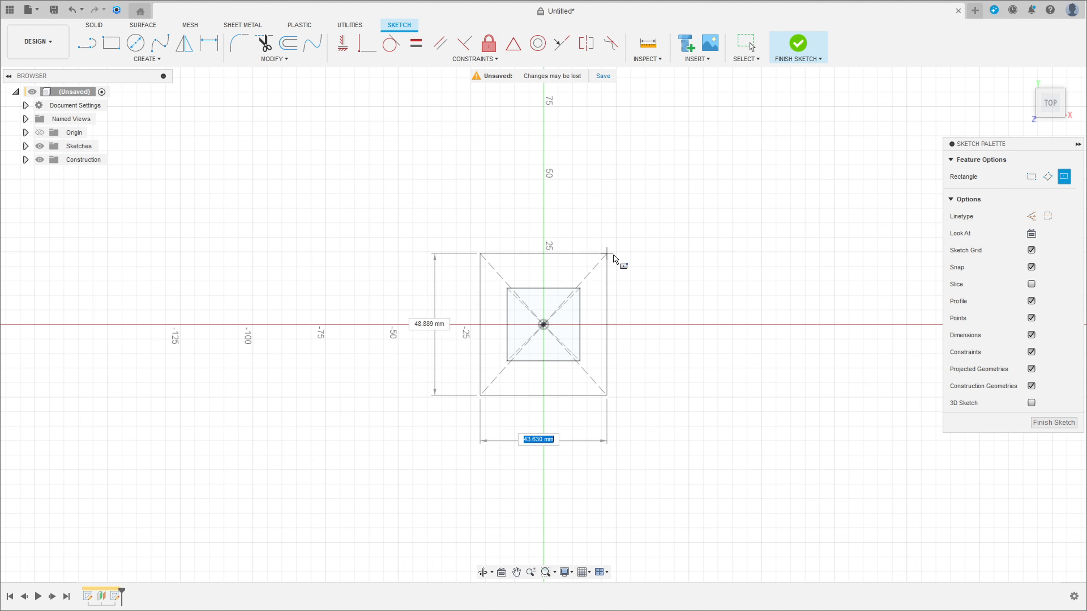
text(40)
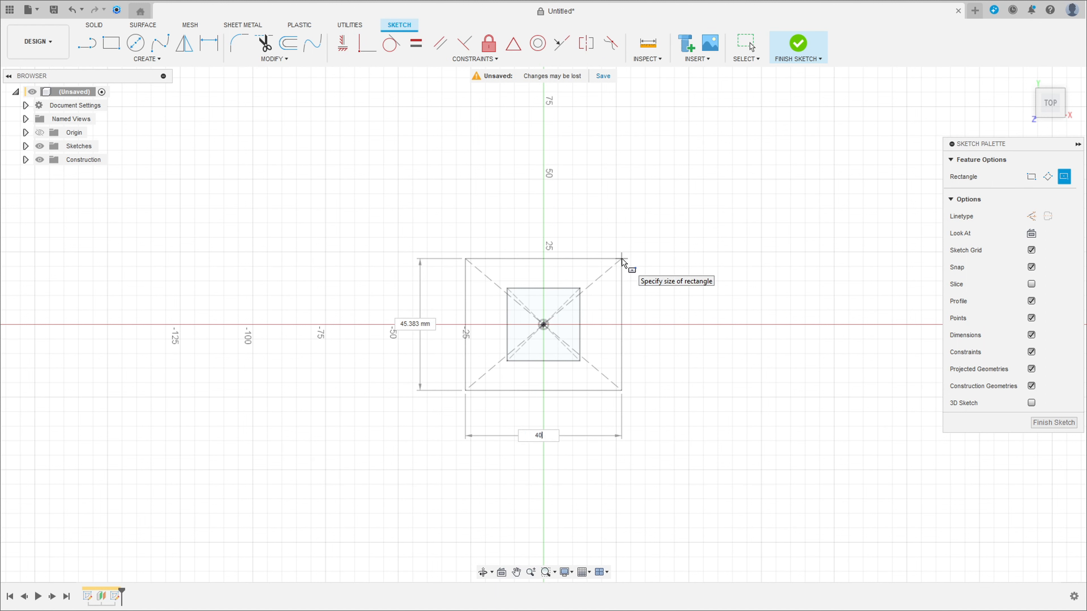
key(Tab)
text(40)
key(Return)
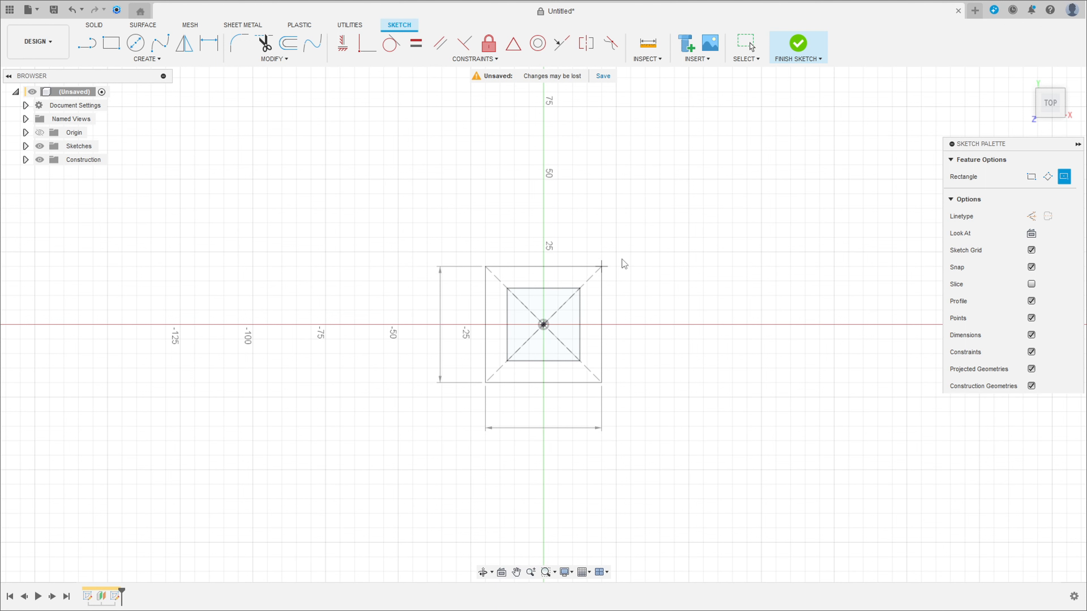
click(798, 44)
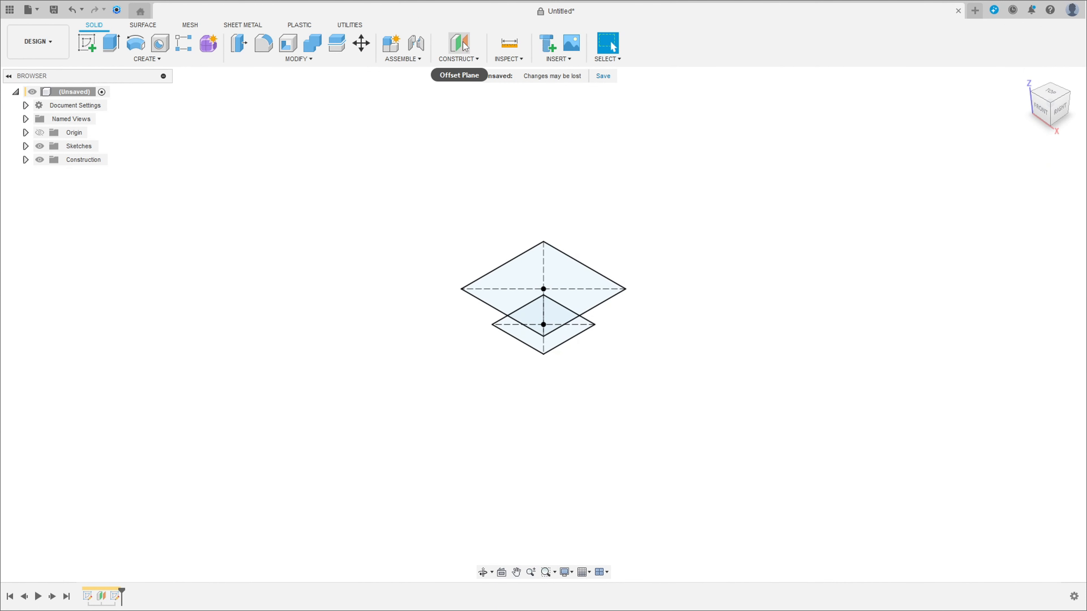
- Create a second construction plane offset 20 mm above Plane1
click(459, 43)
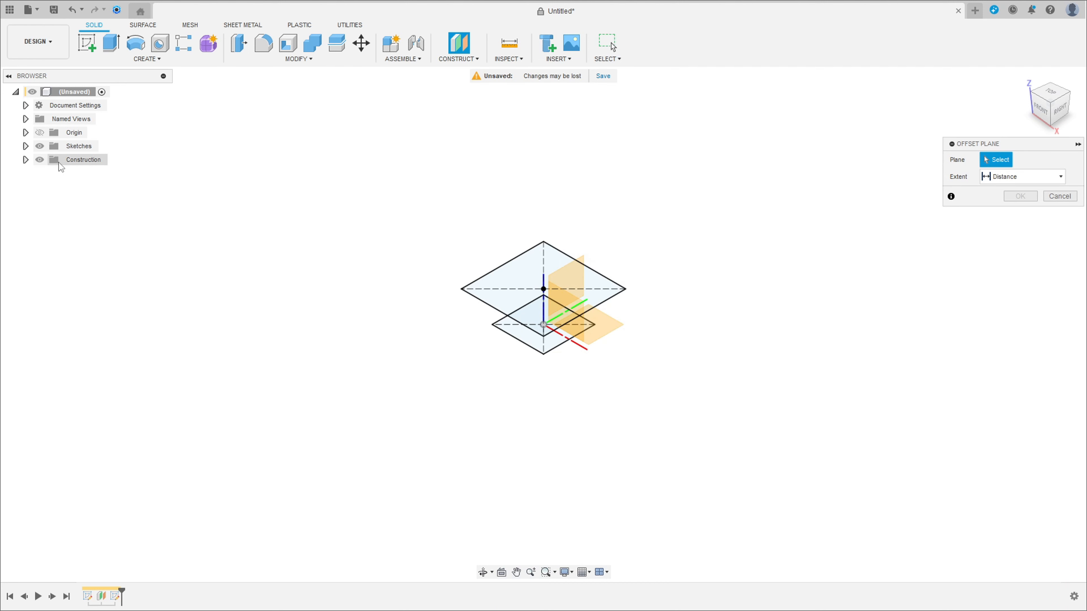
click(26, 159)
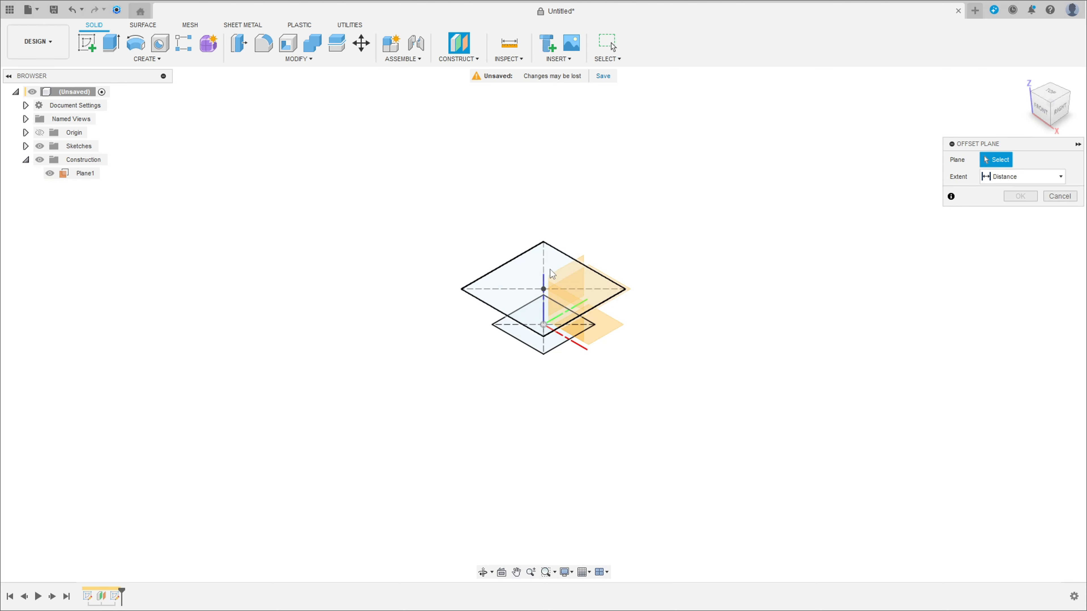
click(593, 286)
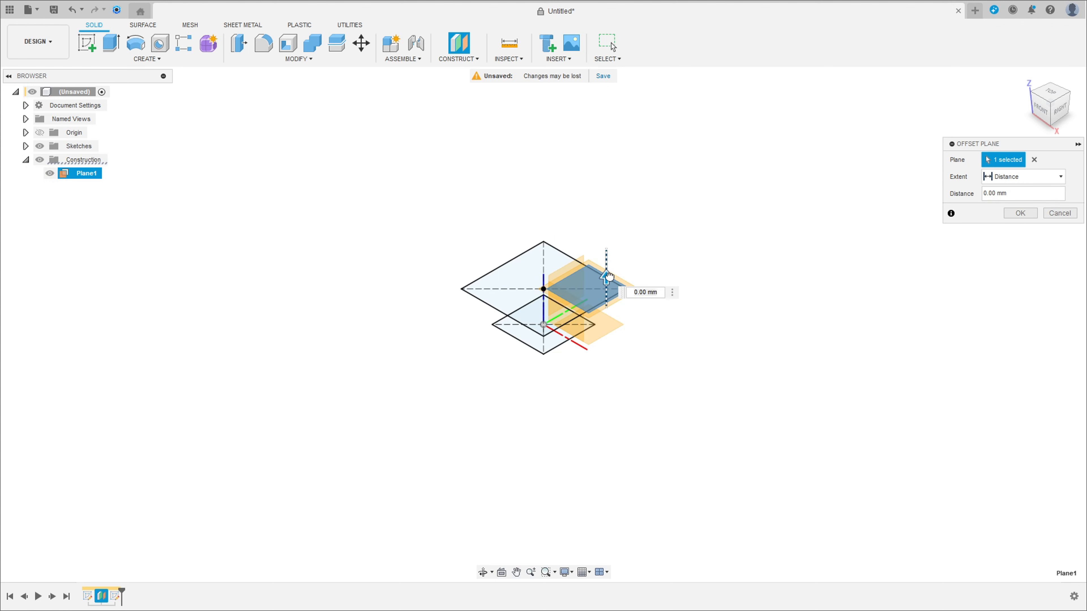
drag(607, 278, 607, 242)
text(20)
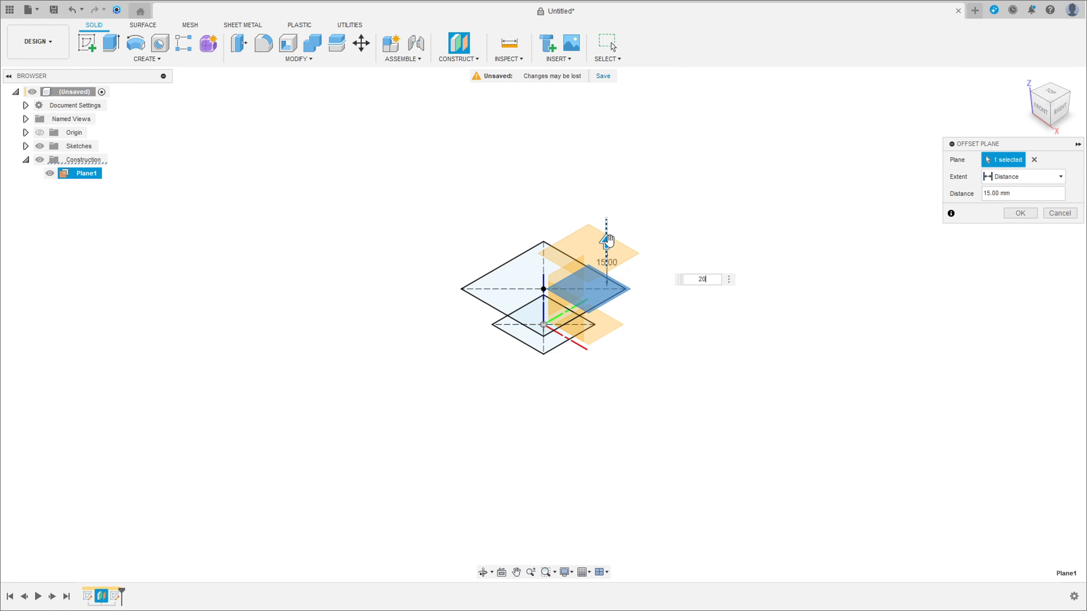
click(1020, 213)
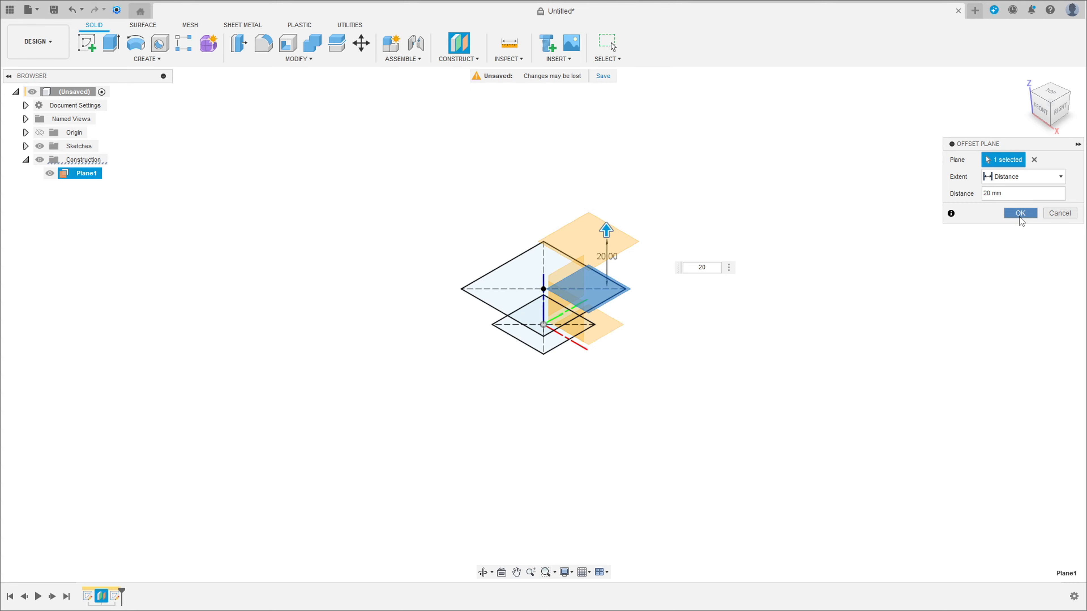
- Sketch a 25 by 25 mm center rectangle at the origin on Plane2 and finish the sketch
click(608, 231)
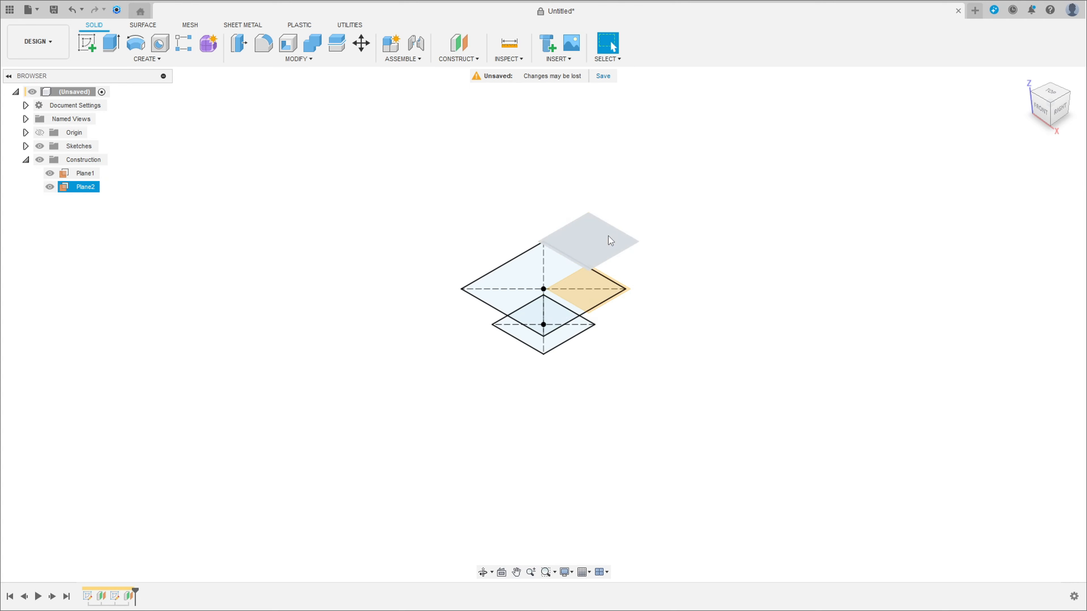
right_click(609, 236)
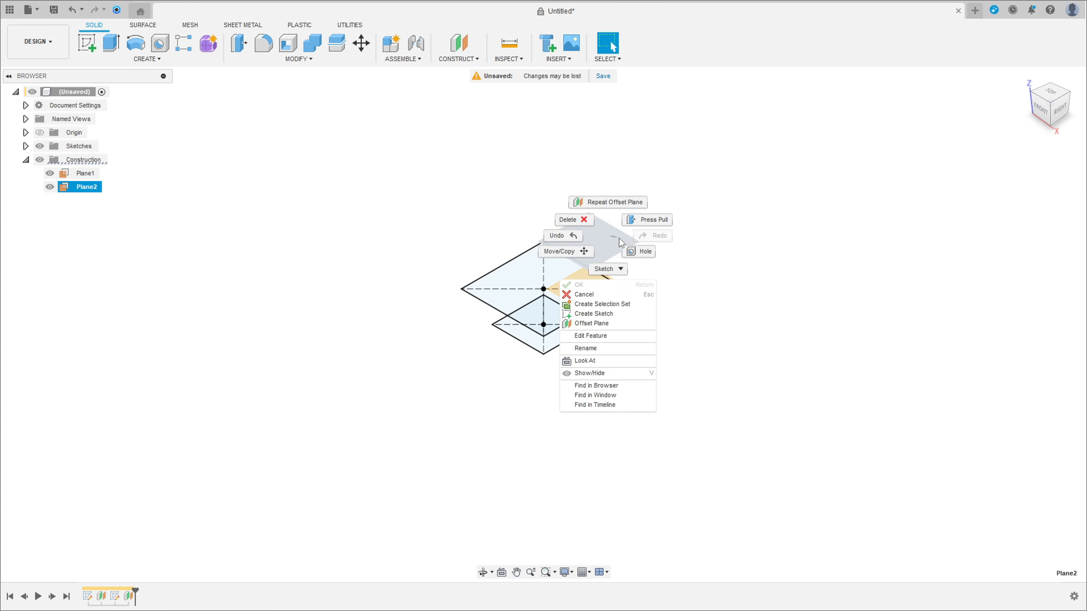
click(600, 314)
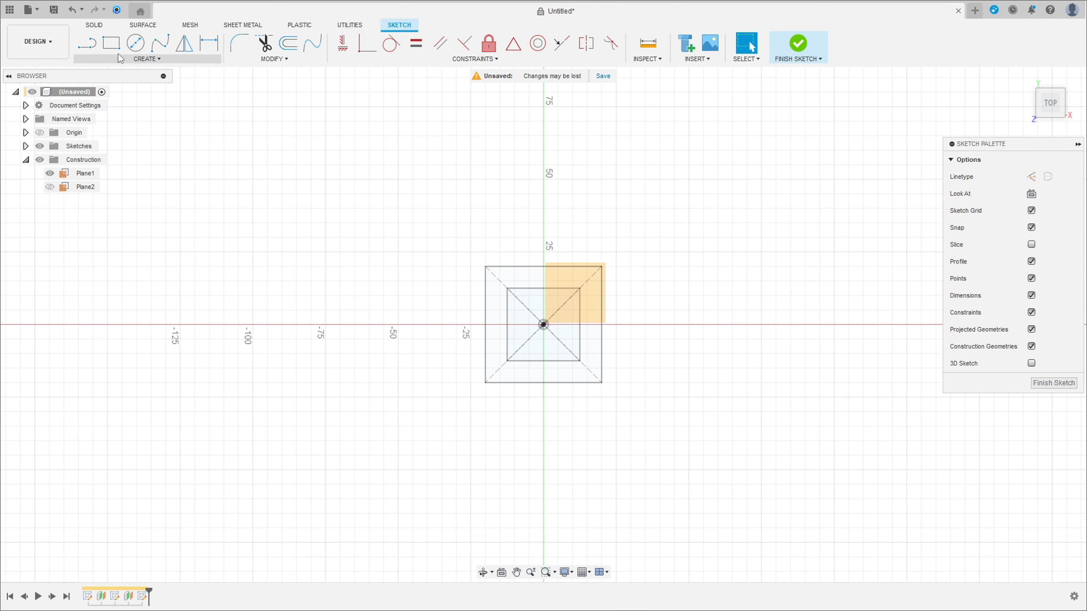
click(116, 46)
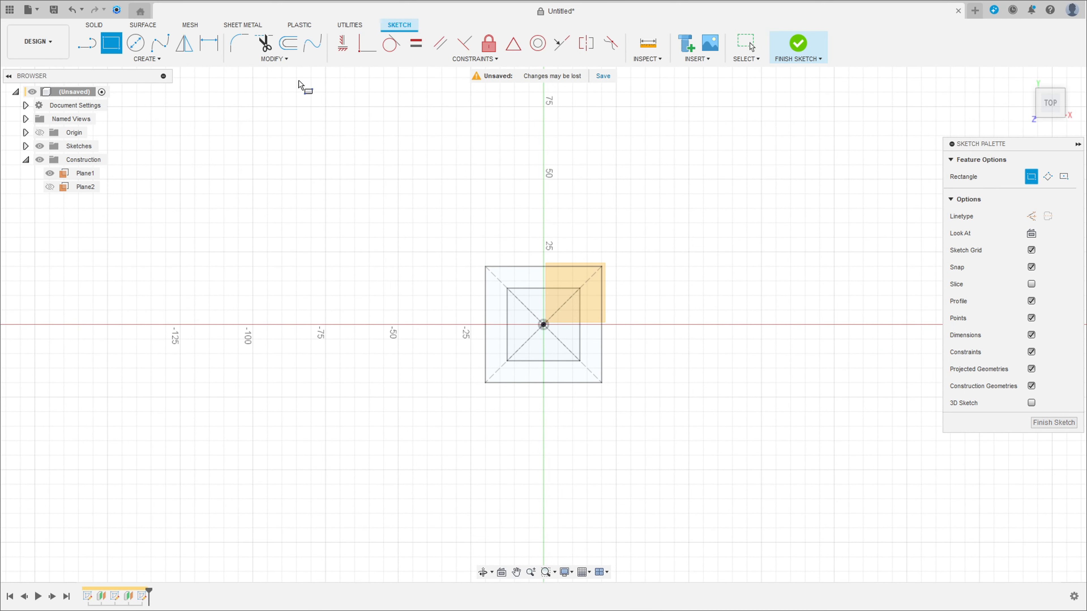
click(1064, 176)
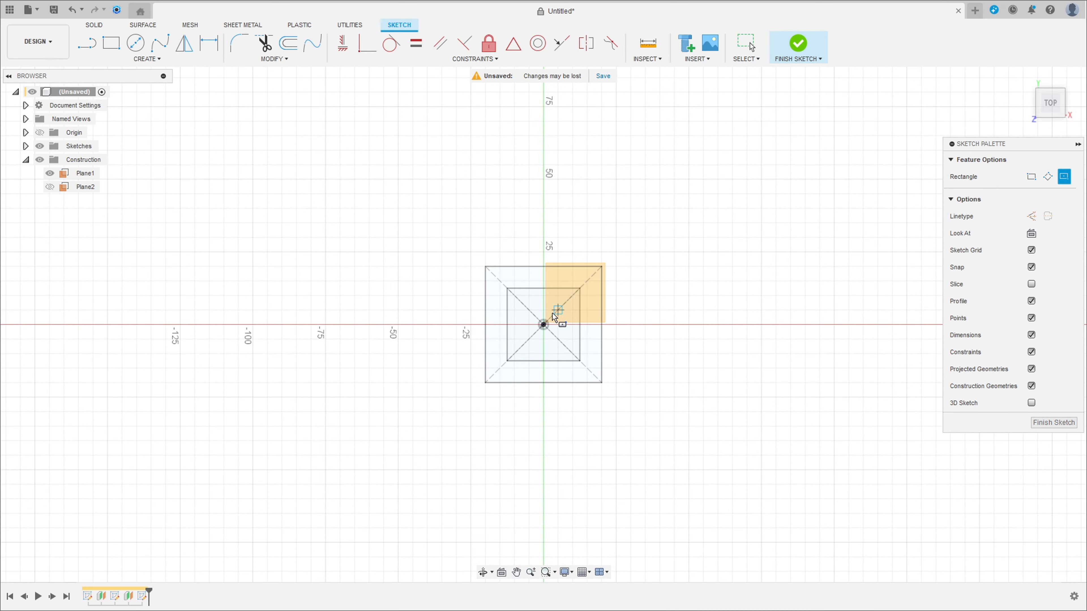
click(543, 325)
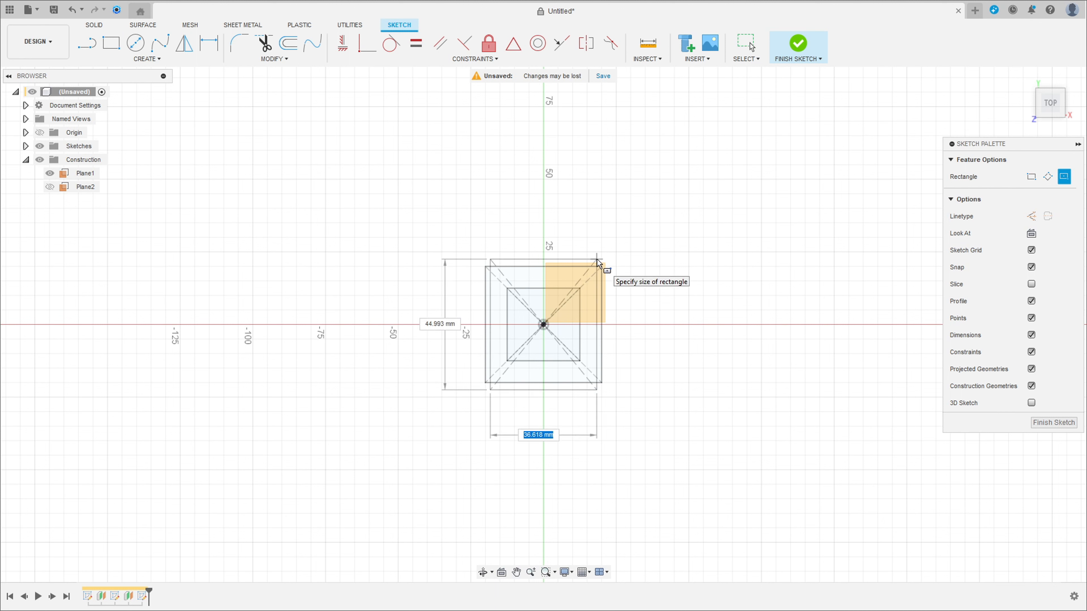
text(25)
key(Tab)
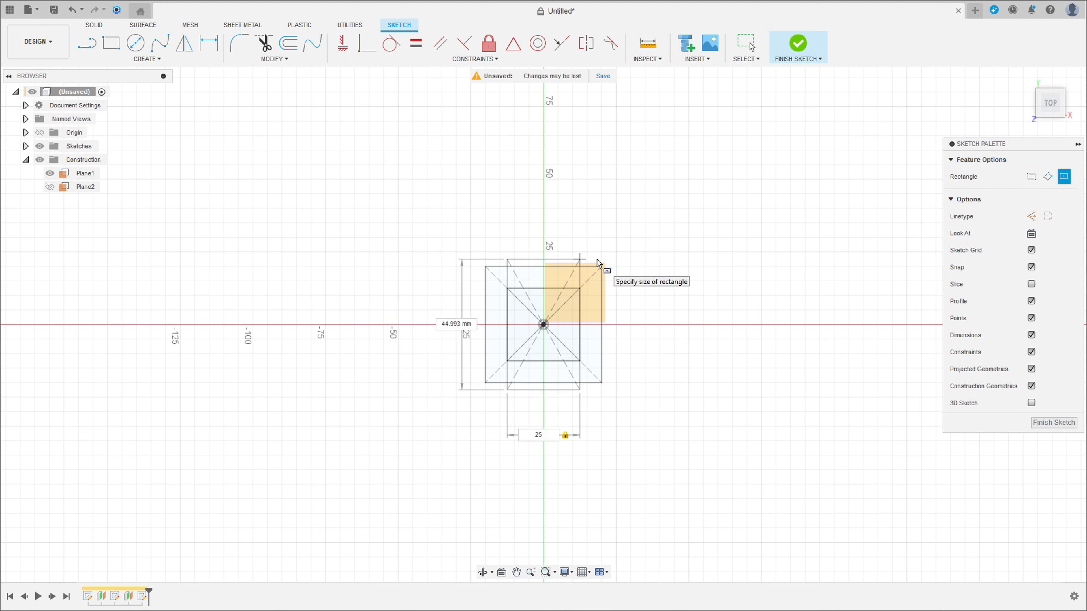
text(25)
key(Return)
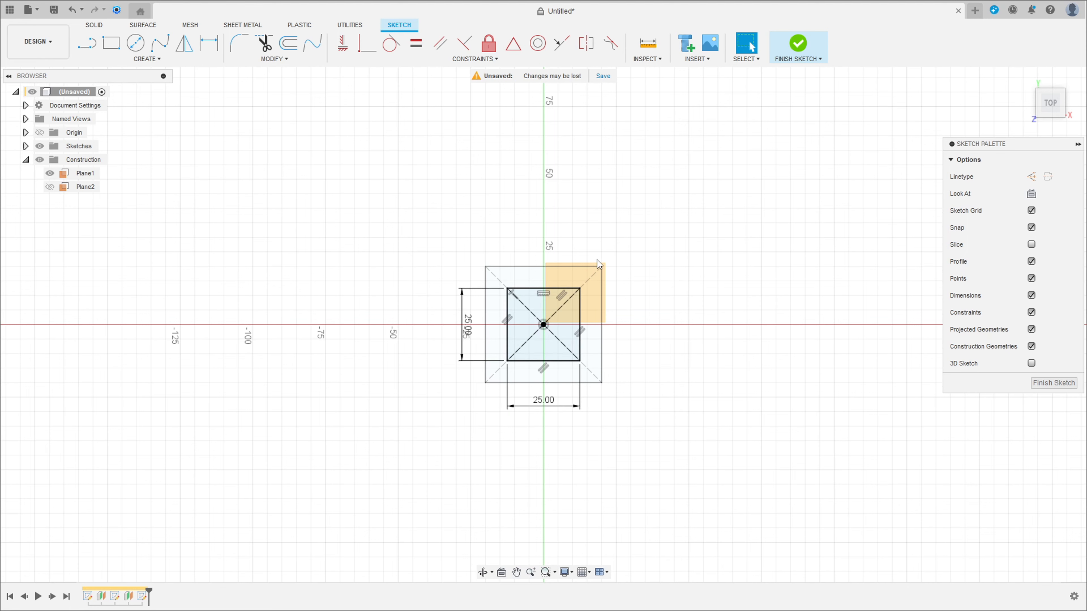
shift+middle_drag(608, 293, 561, 242)
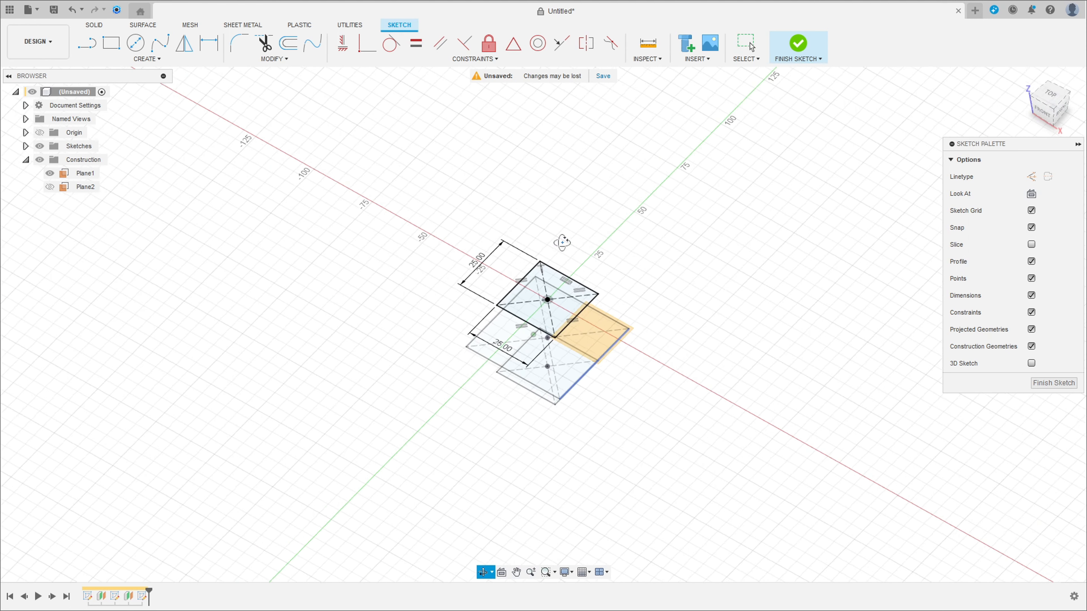
click(798, 46)
- Create a third construction plane offset 20 mm above Plane2
scroll(632, 320, down, 1)
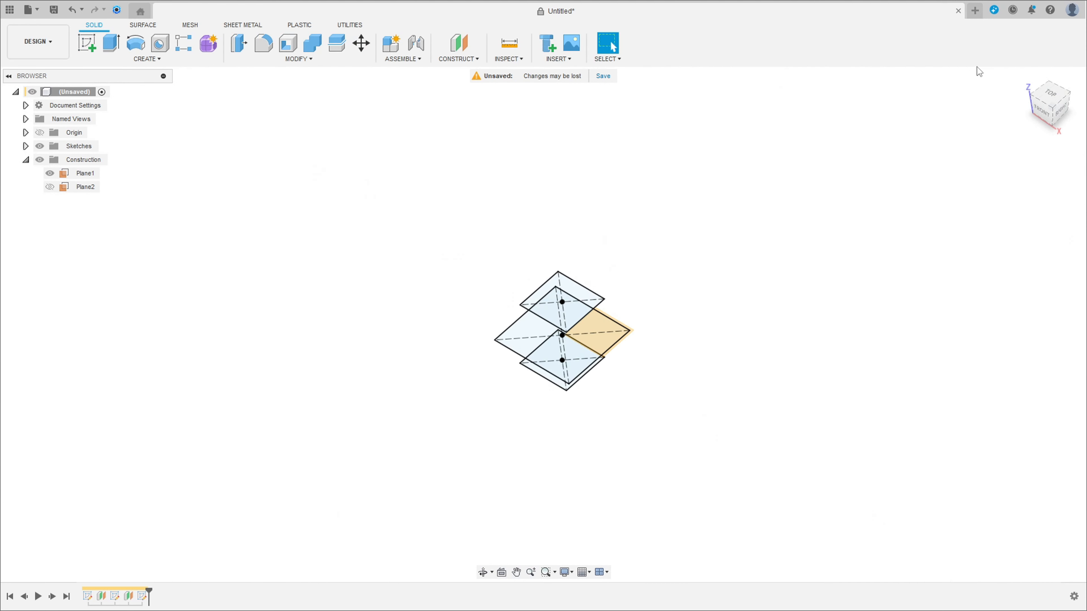
click(1025, 78)
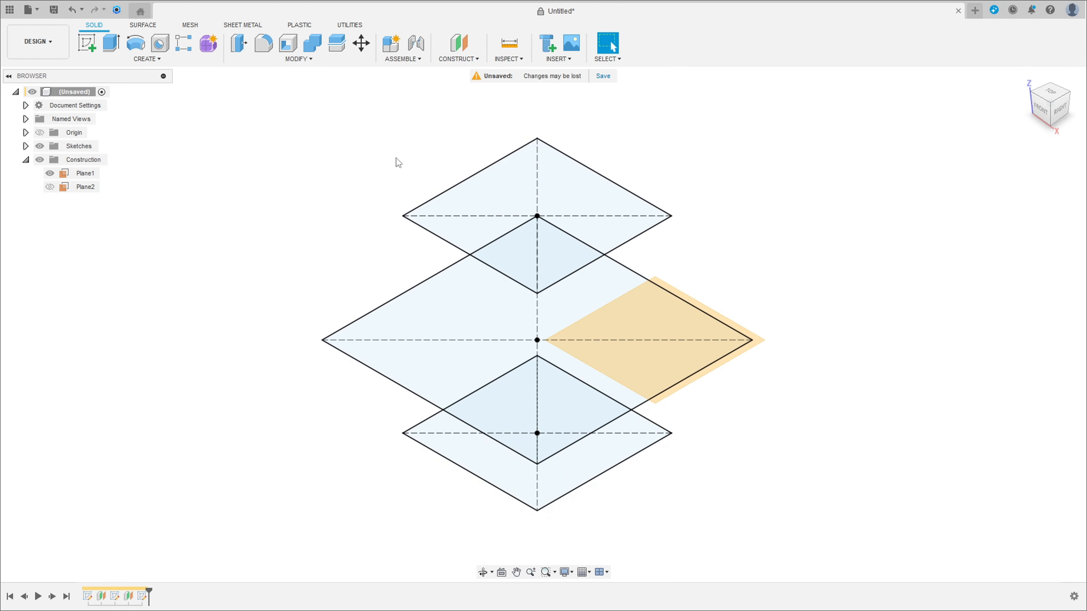
click(465, 47)
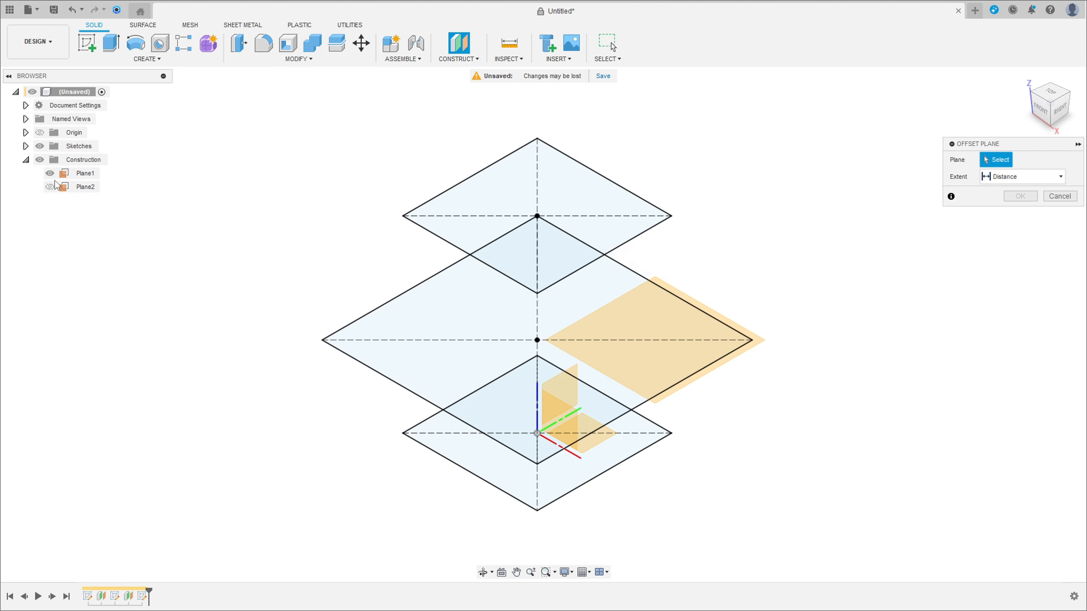
click(81, 189)
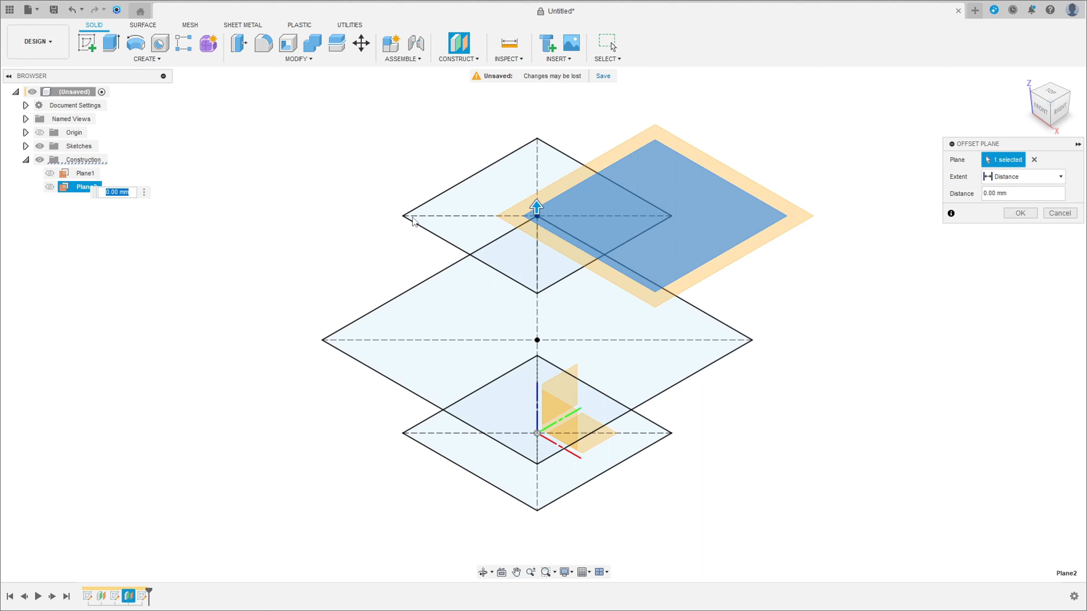
text(20)
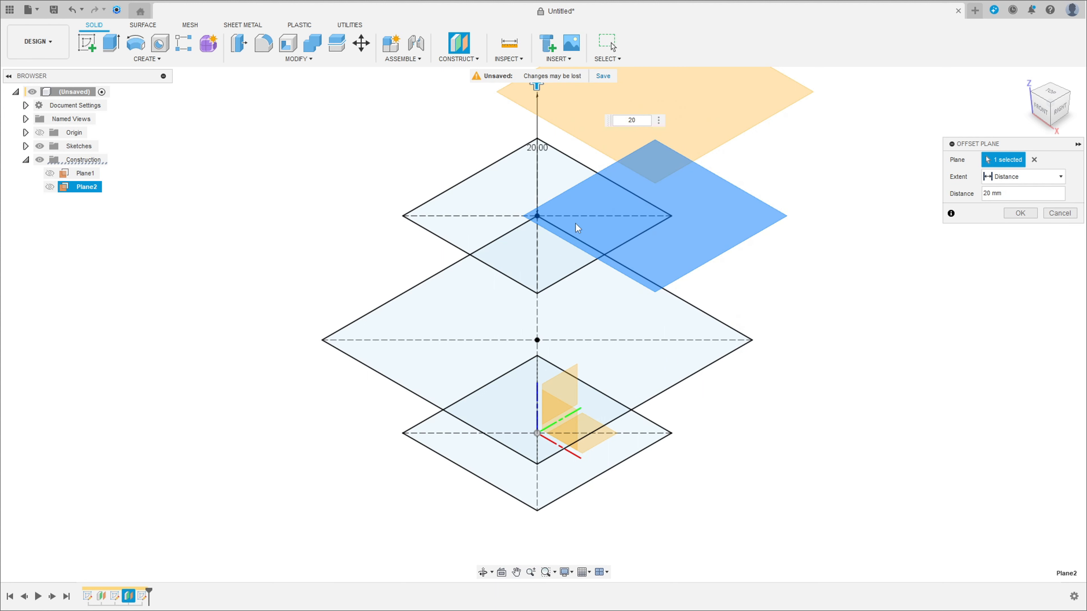
scroll(578, 229, down, 2)
middle_drag(630, 225, 583, 309)
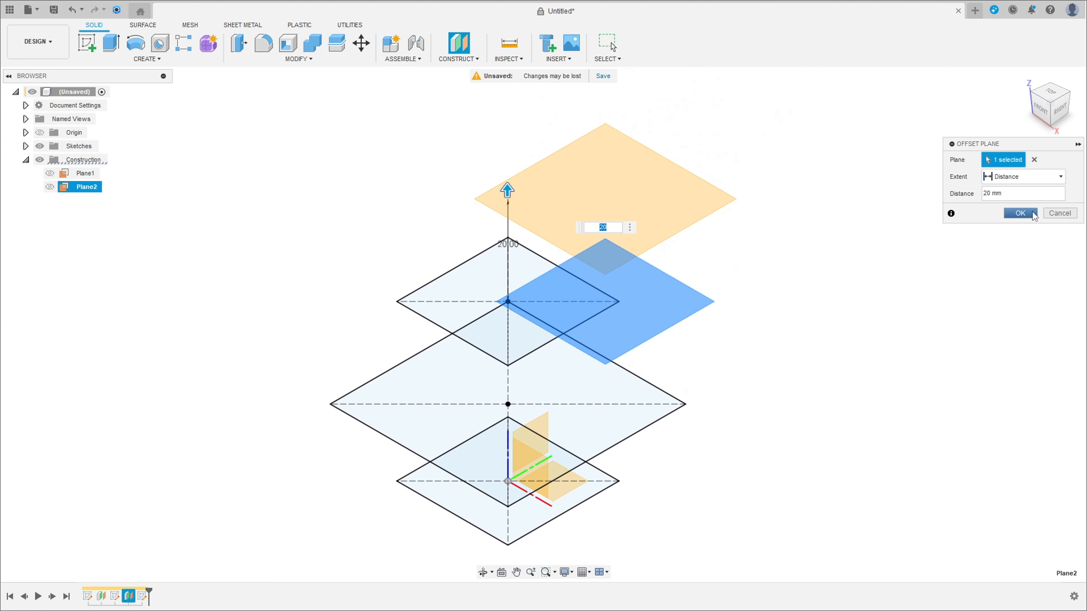
click(1026, 214)
- Sketch a 30 by 30 mm center rectangle at the origin on the new top plane and finish the sketch
click(87, 43)
click(605, 199)
click(543, 324)
text(30)
key(Tab)
text(30)
key(Return)
click(794, 45)
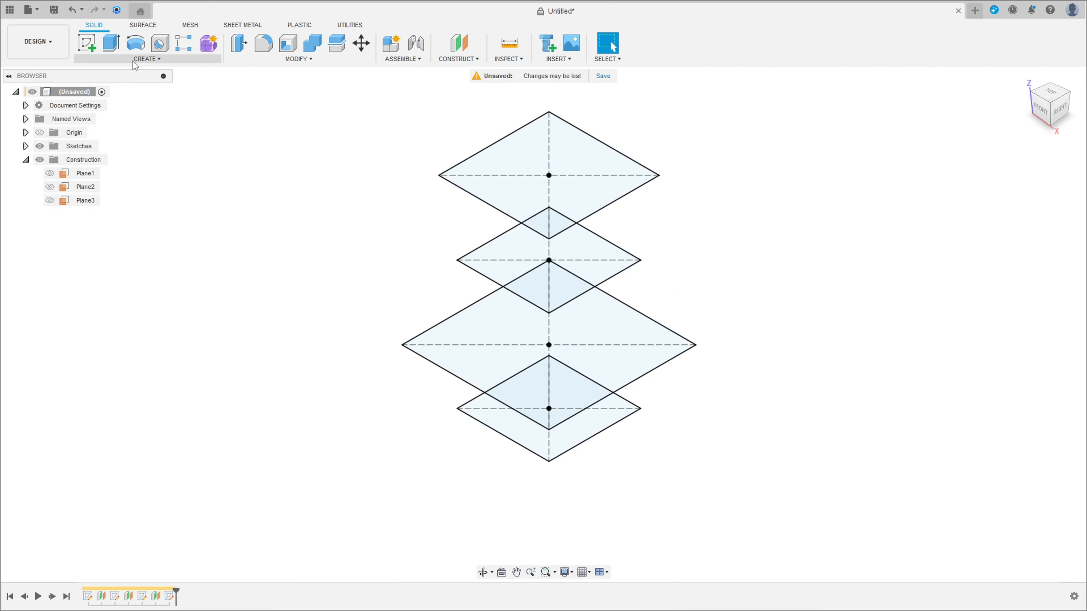
- Loft a new body through the four square profiles in order from the lowest to the highest
click(145, 59)
click(104, 151)
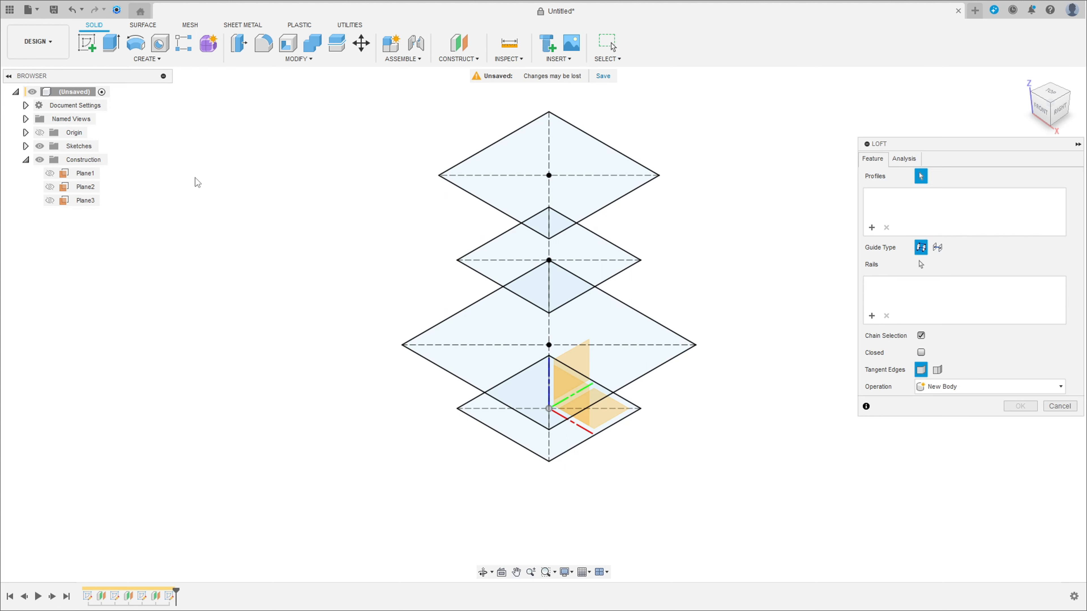
click(526, 441)
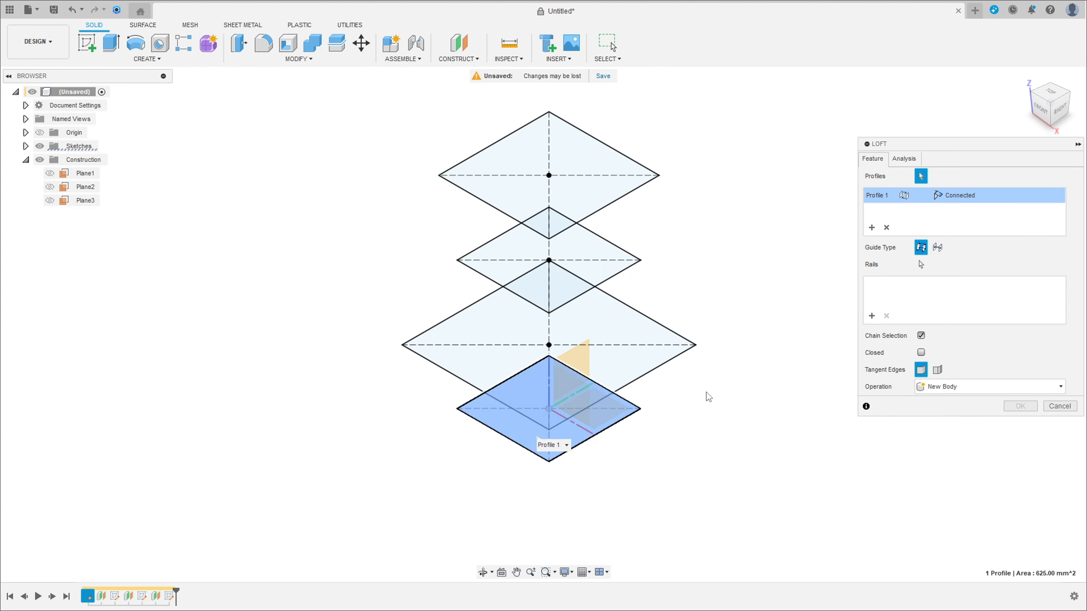
click(456, 340)
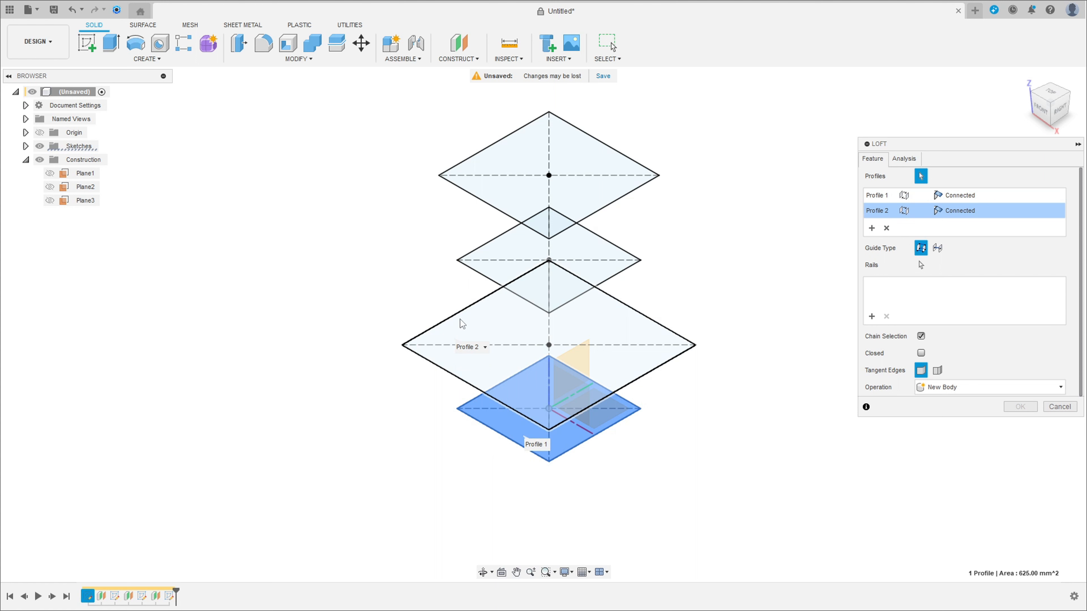
click(507, 256)
click(509, 184)
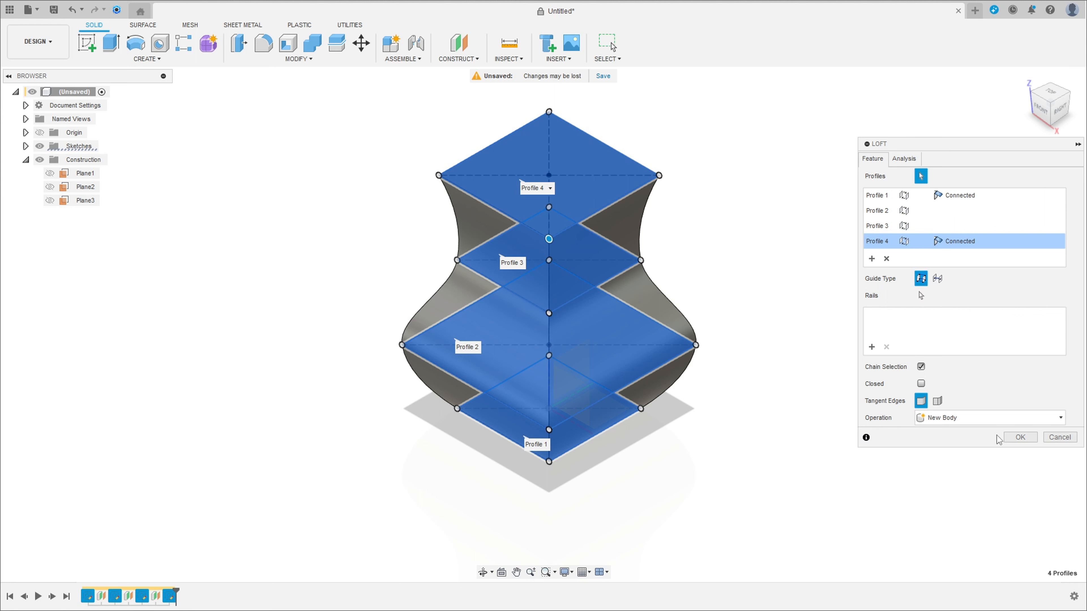
click(1020, 437)
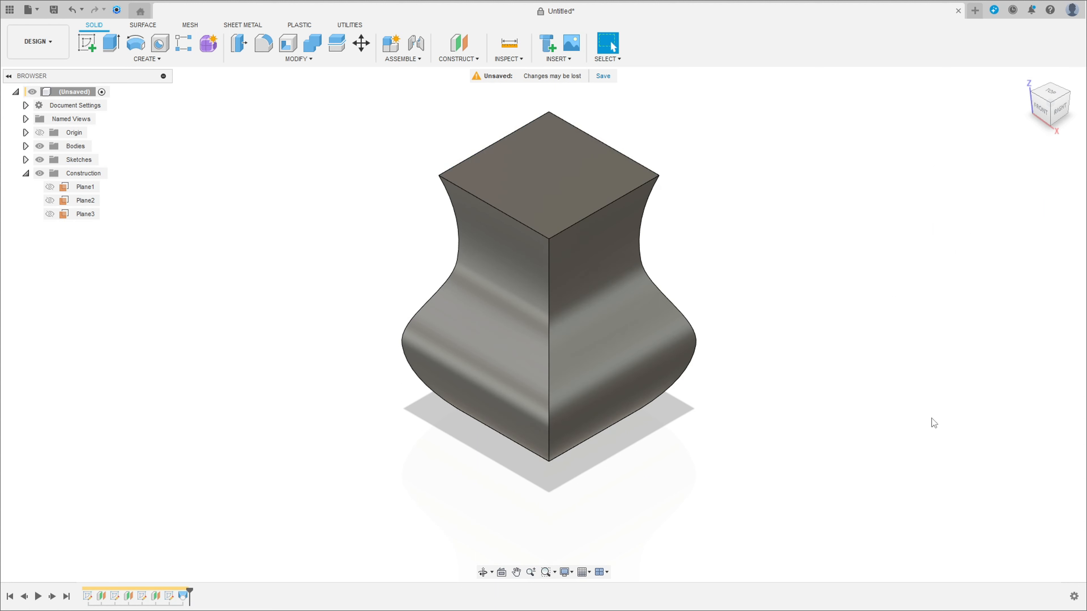
- Fillet the four curved vertical corner edges of the lofted body with a 1 mm radius
shift+middle_drag(799, 332, 551, 313)
click(1025, 78)
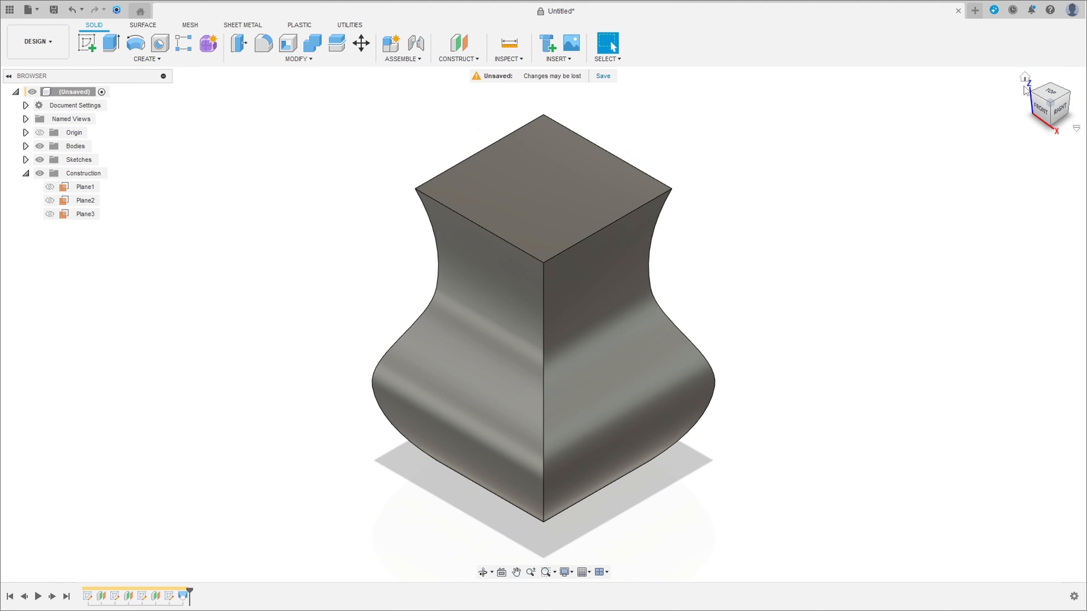
click(263, 43)
click(544, 293)
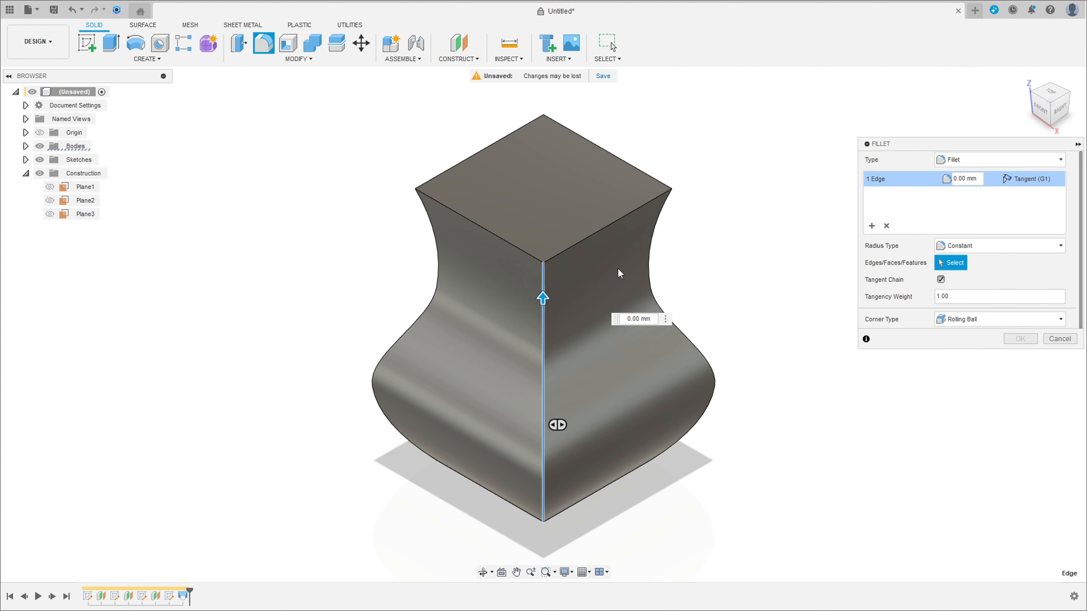
click(650, 254)
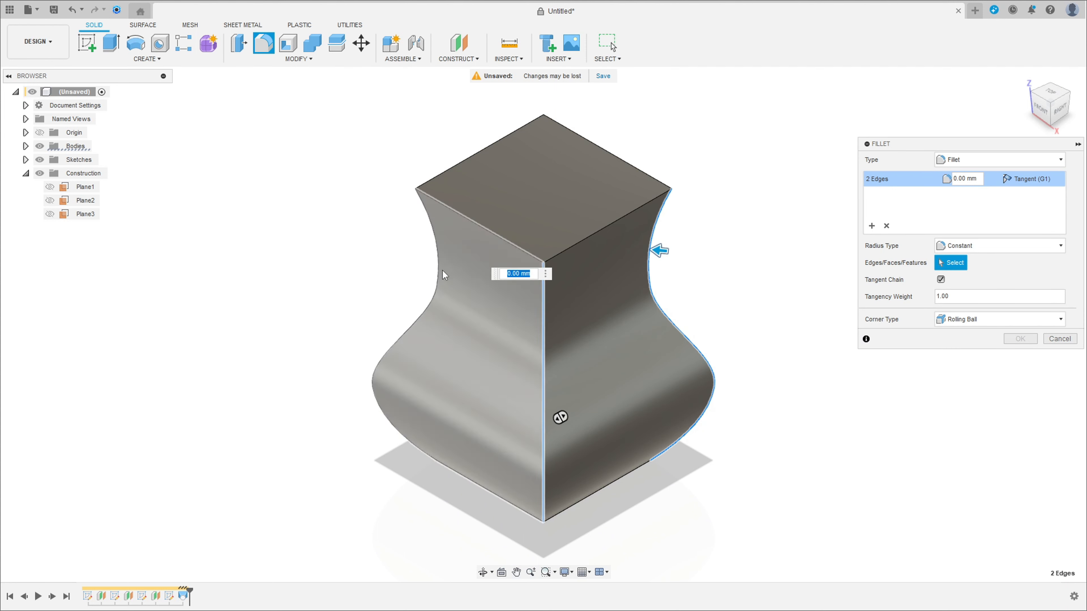
click(440, 270)
shift+middle_drag(442, 274, 536, 284)
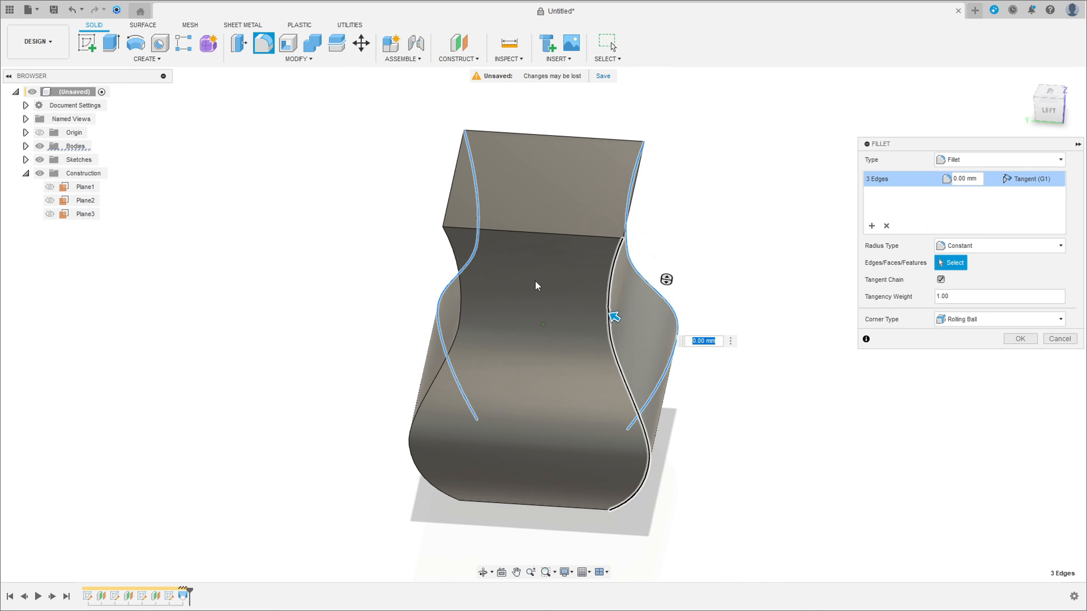
click(462, 316)
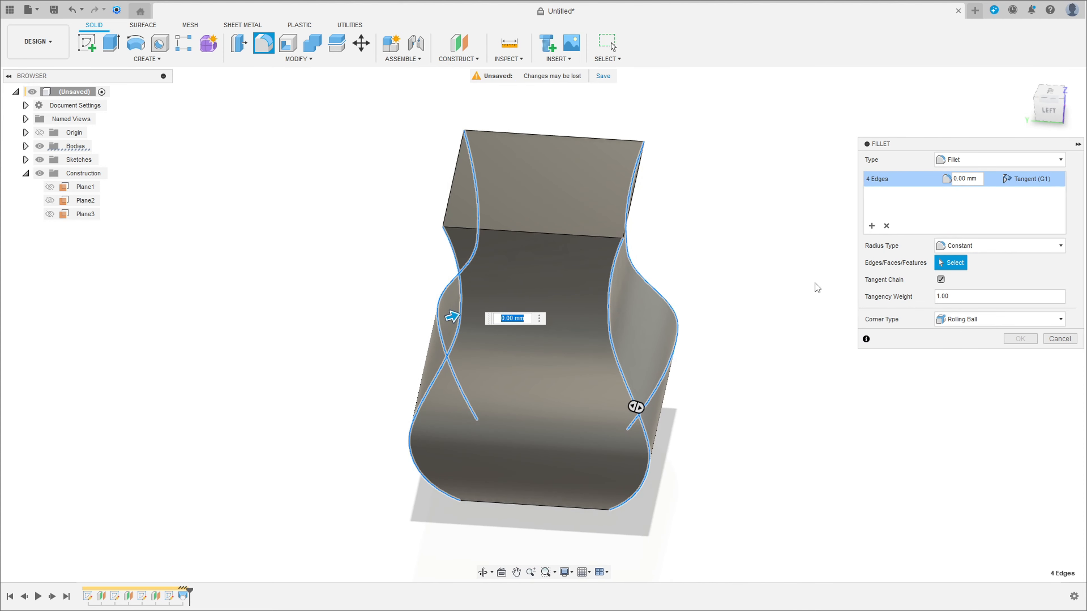
text(1)
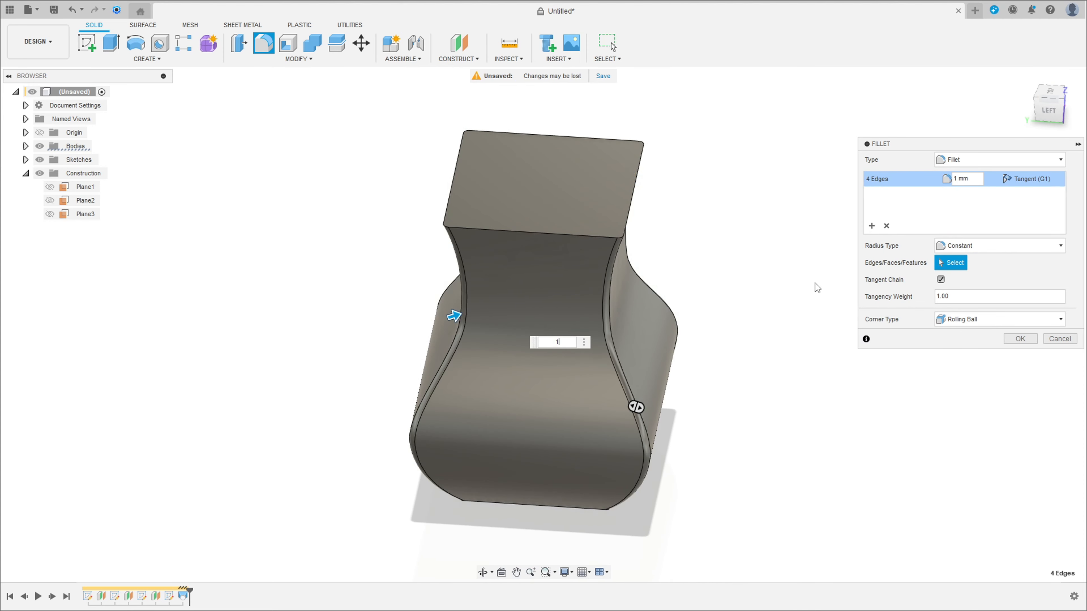
key(Return)
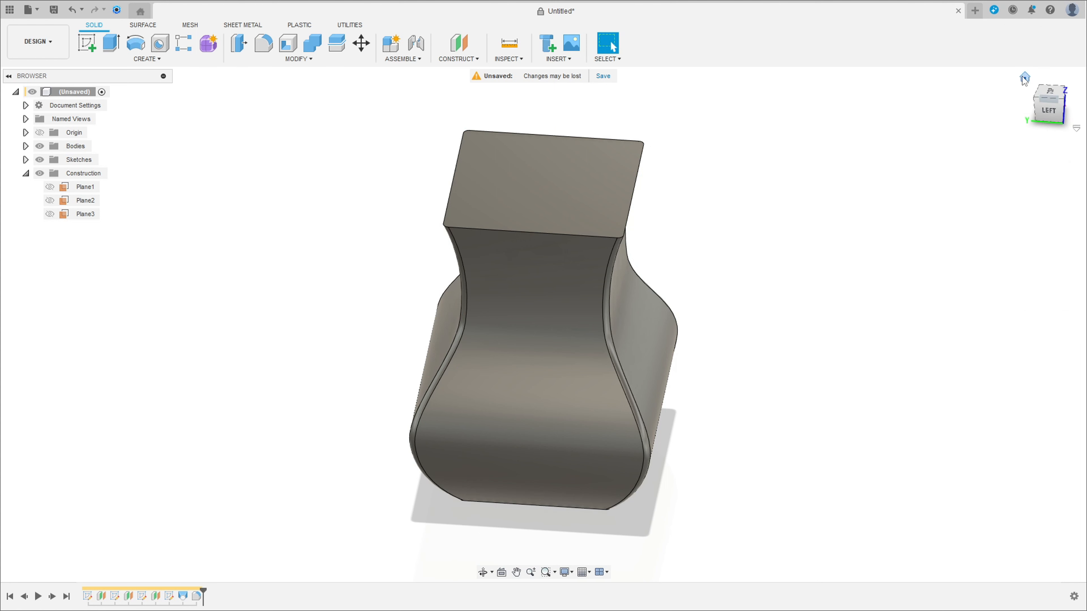
- Create a full circular pattern of the lofted body around the vertical Z axis with a quantity of 6
click(1024, 78)
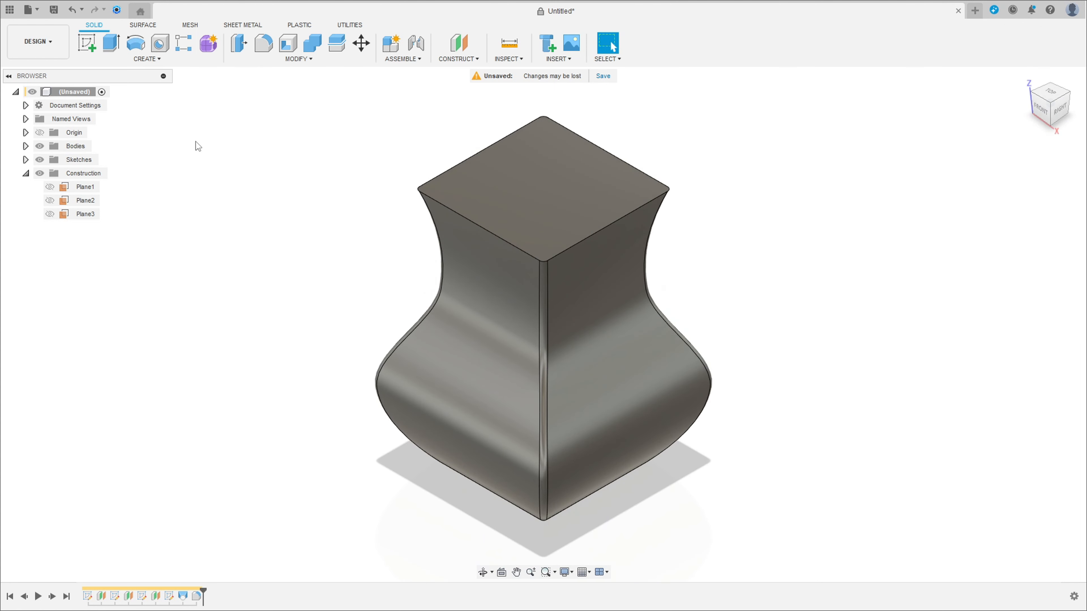
click(154, 59)
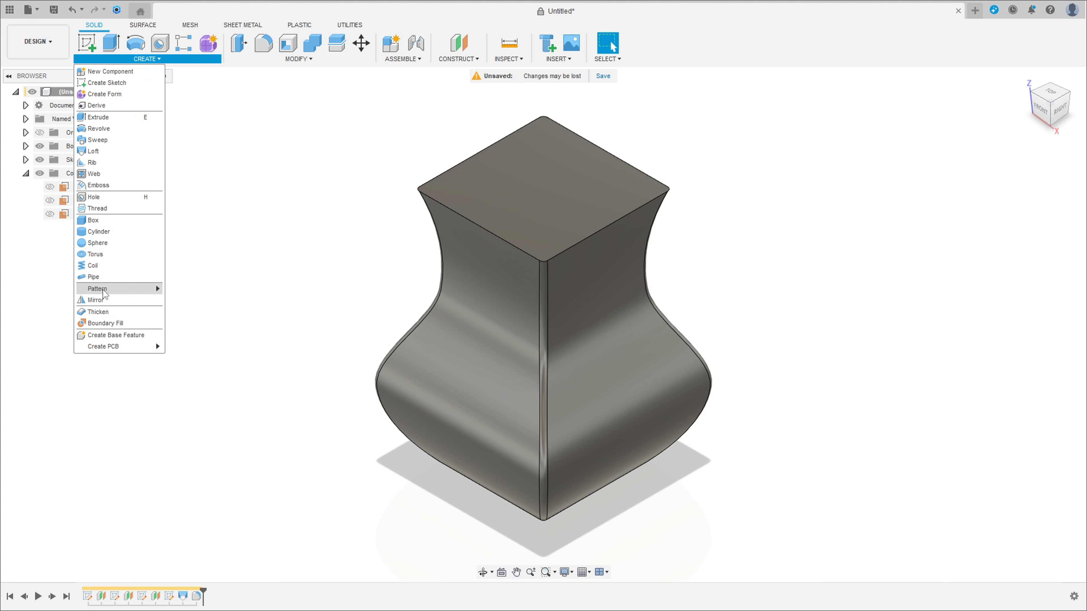
mouse_move(145, 293)
click(189, 300)
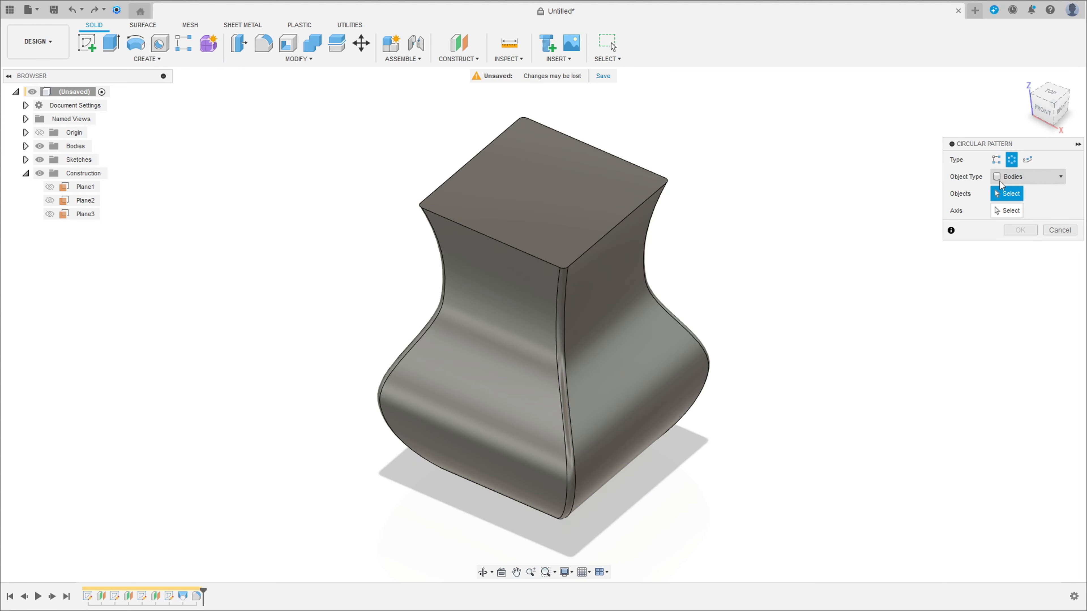
click(567, 226)
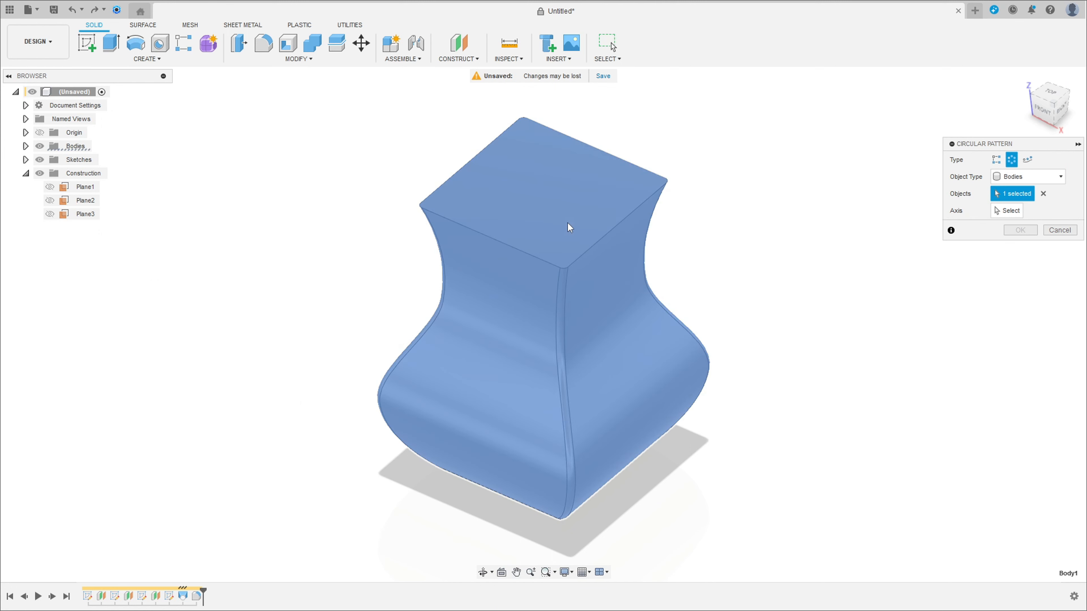
click(1006, 210)
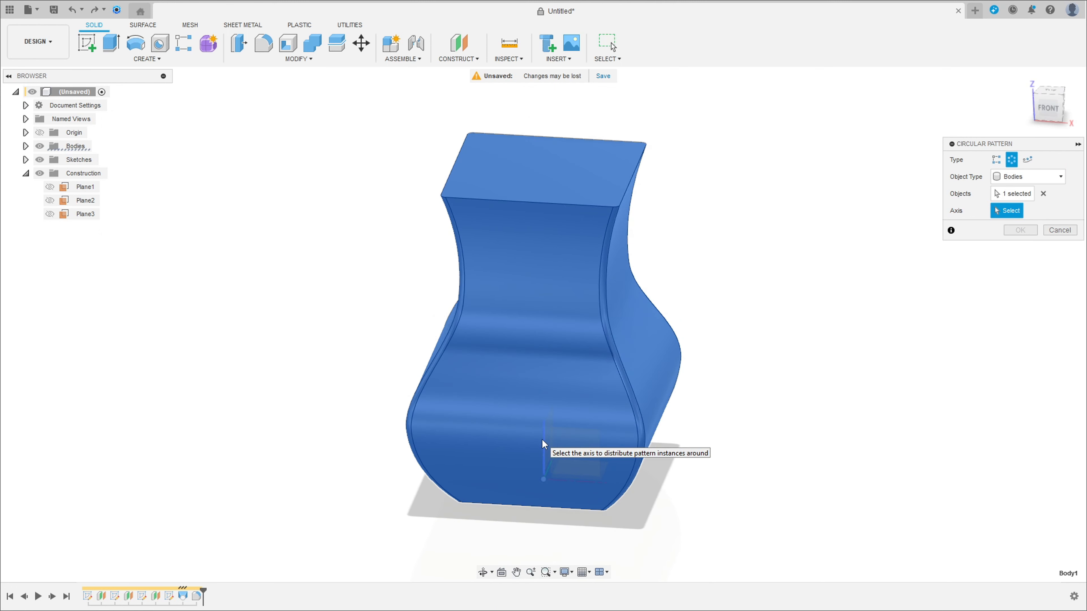
click(542, 440)
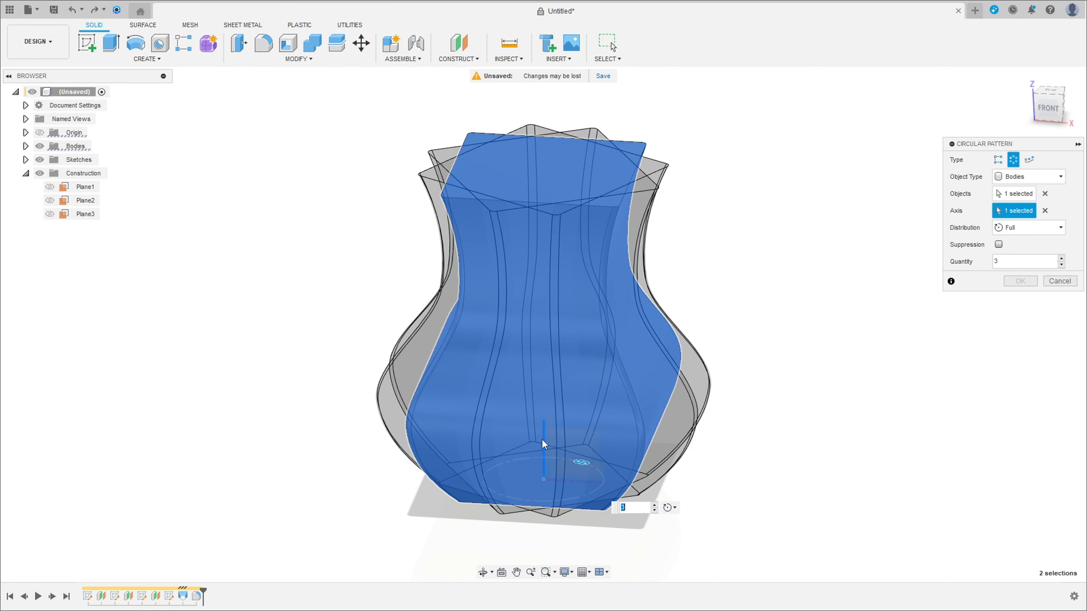
shift+middle_drag(789, 278, 754, 315)
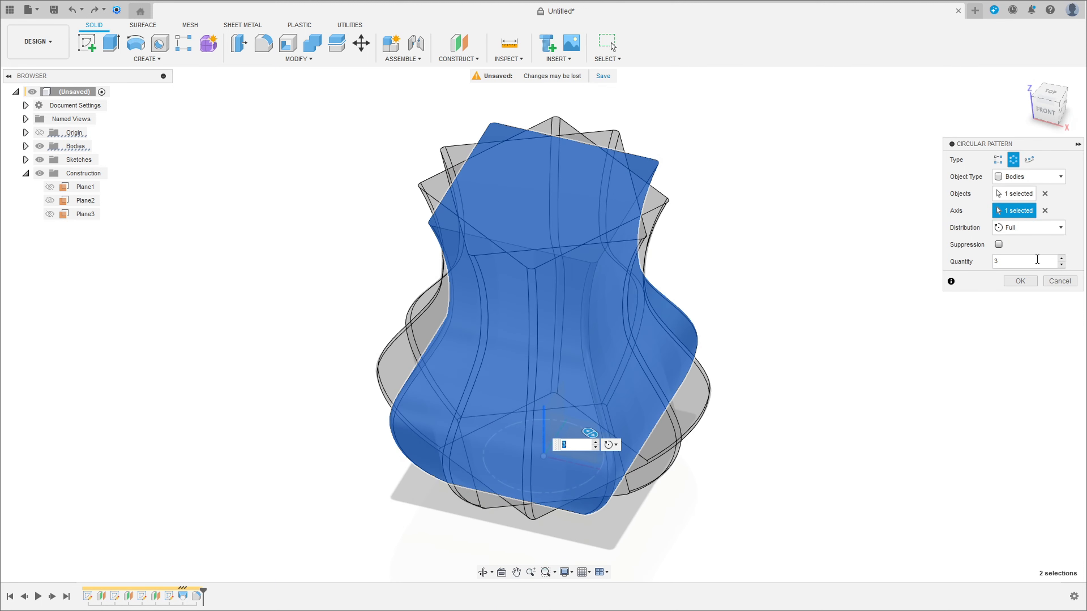
click(1062, 259)
click(1062, 259)
click(1061, 259)
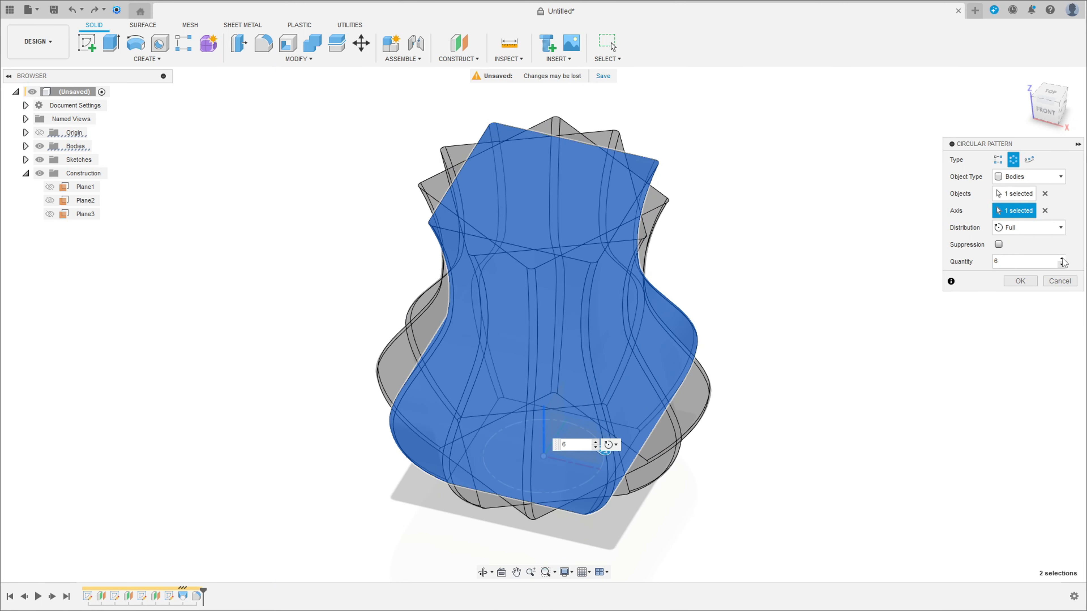
click(1020, 282)
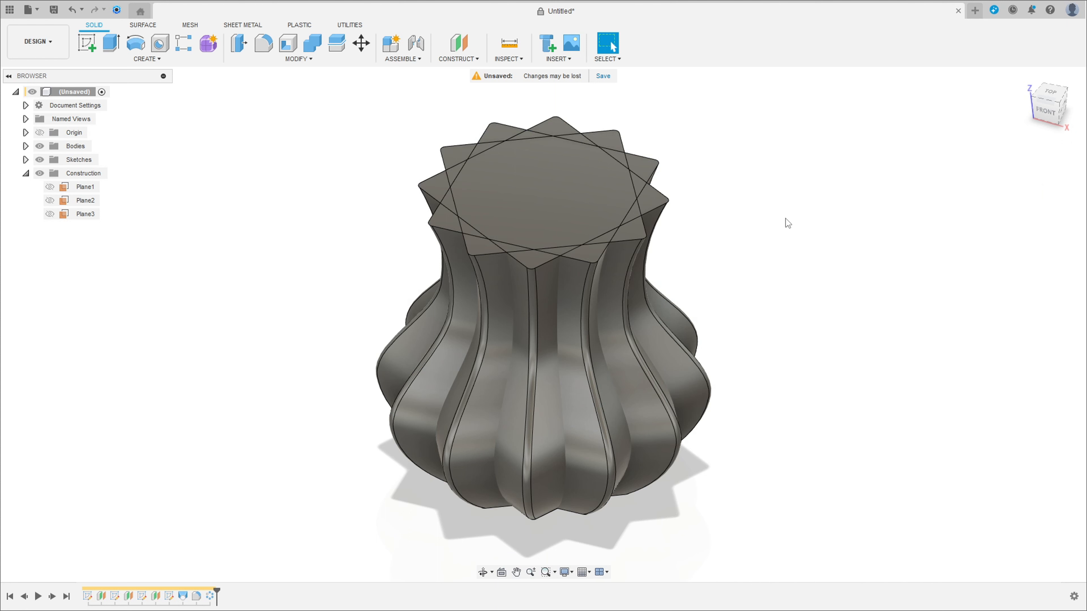
- Combine Body1 through Body6 into a single body with the Join operation
click(26, 173)
click(26, 146)
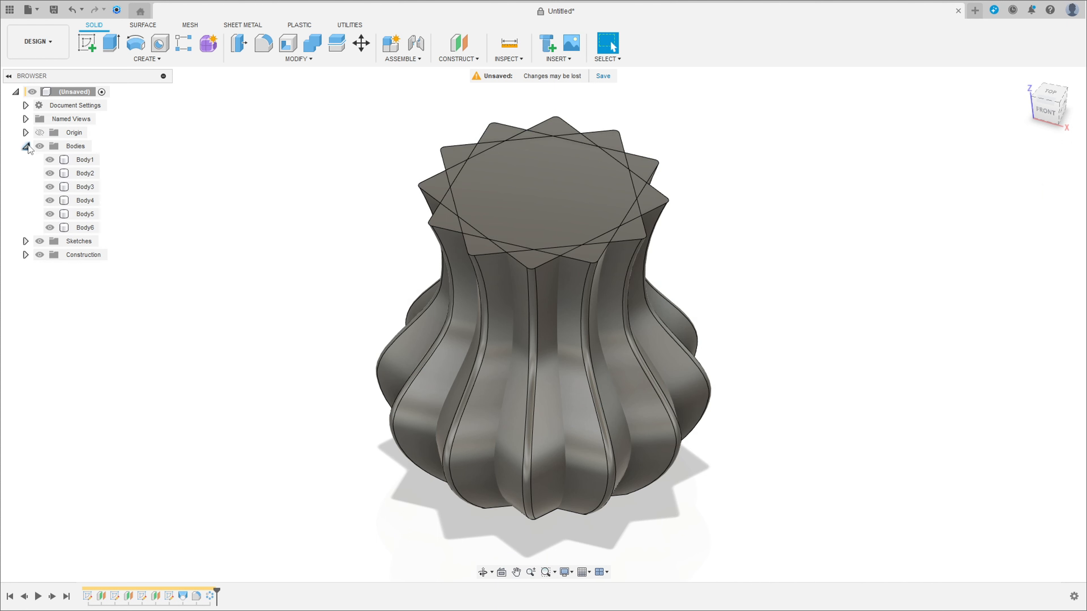
click(83, 163)
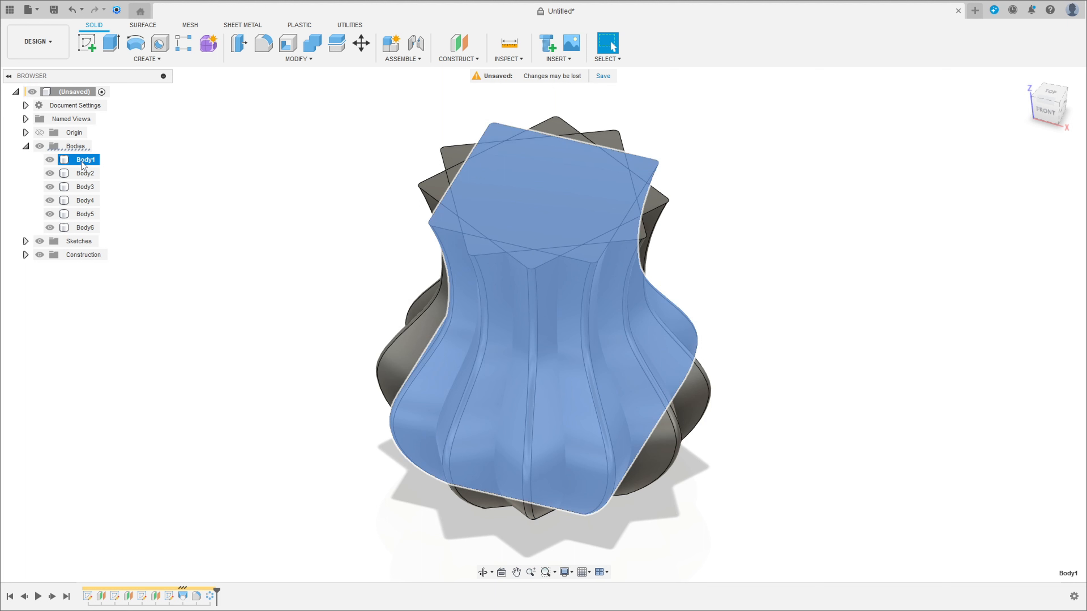
shift+click(86, 228)
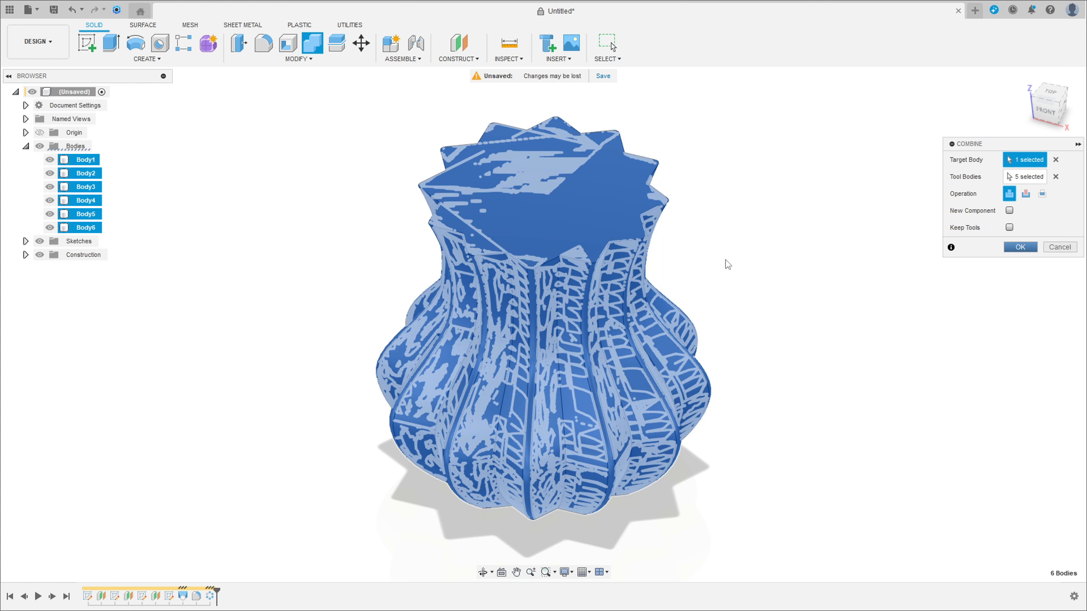
key(Return)
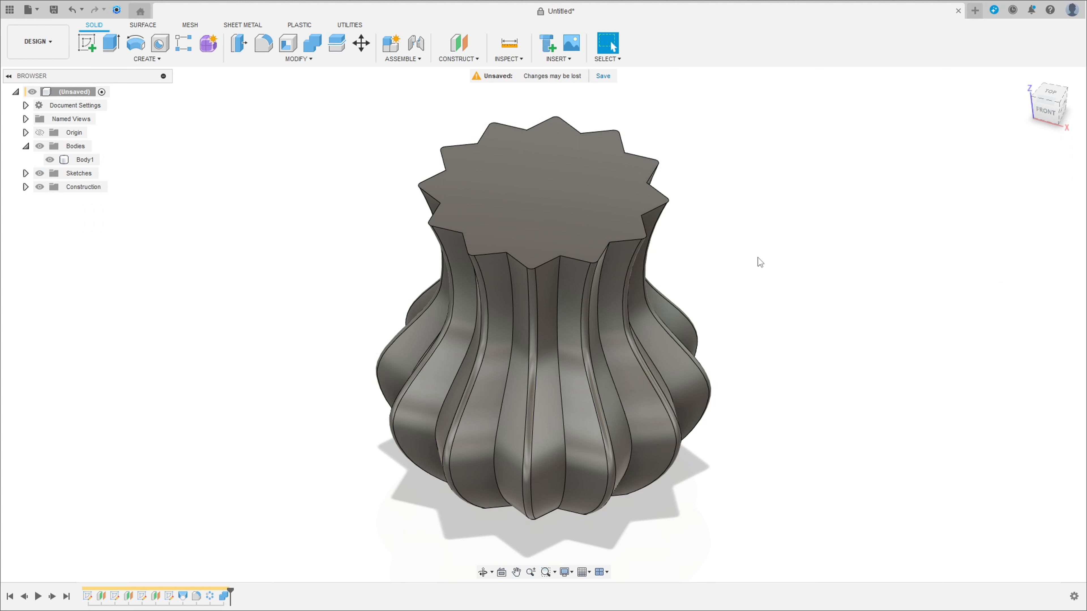
- Fillet one inner groove edge at the front of the combined body with a 1 mm radius
click(263, 43)
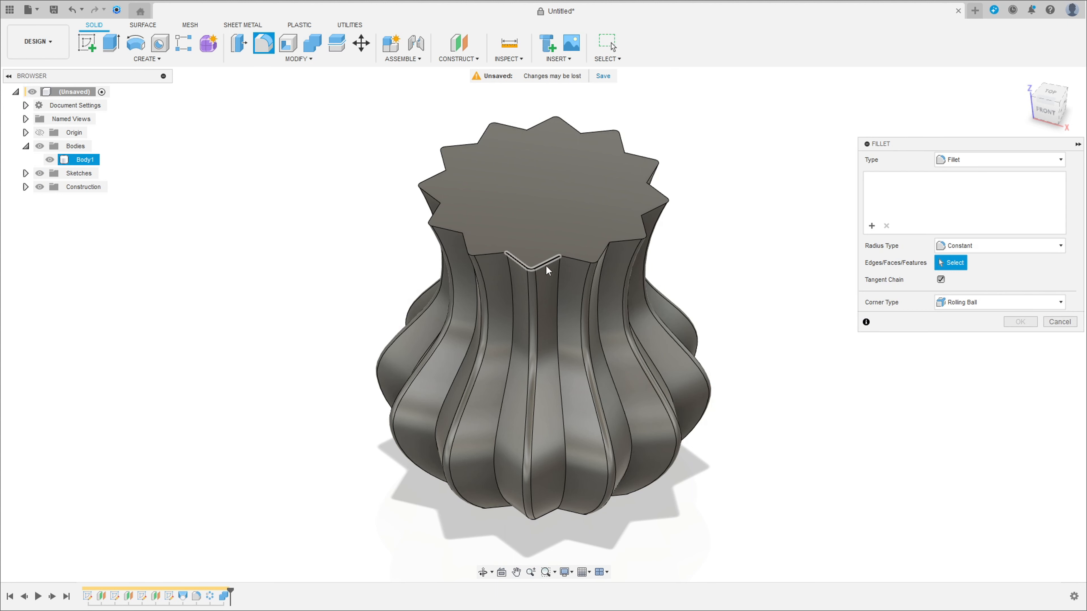
click(558, 288)
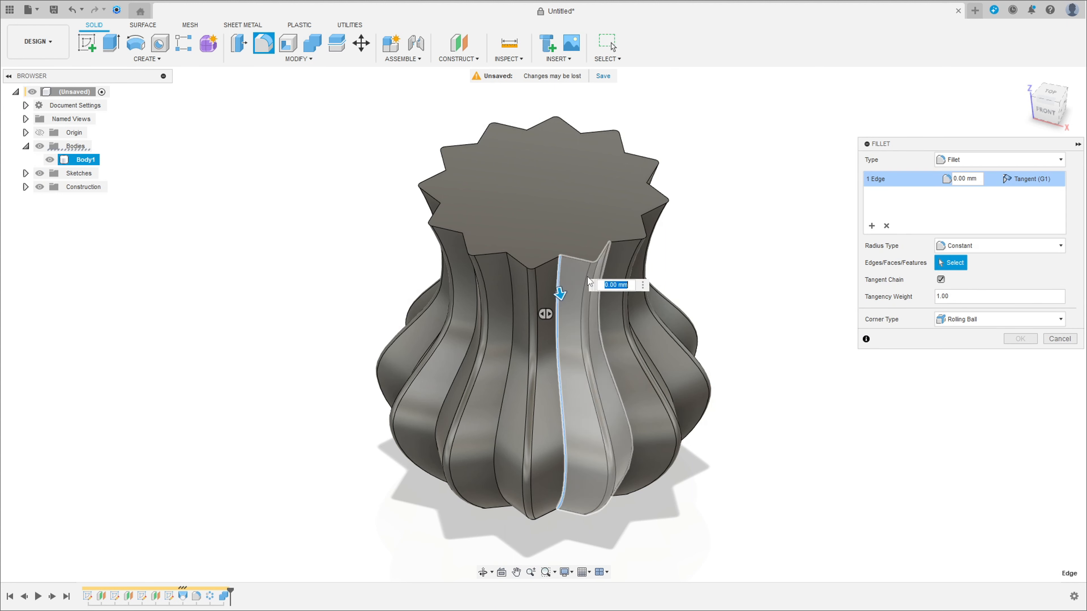
text(1)
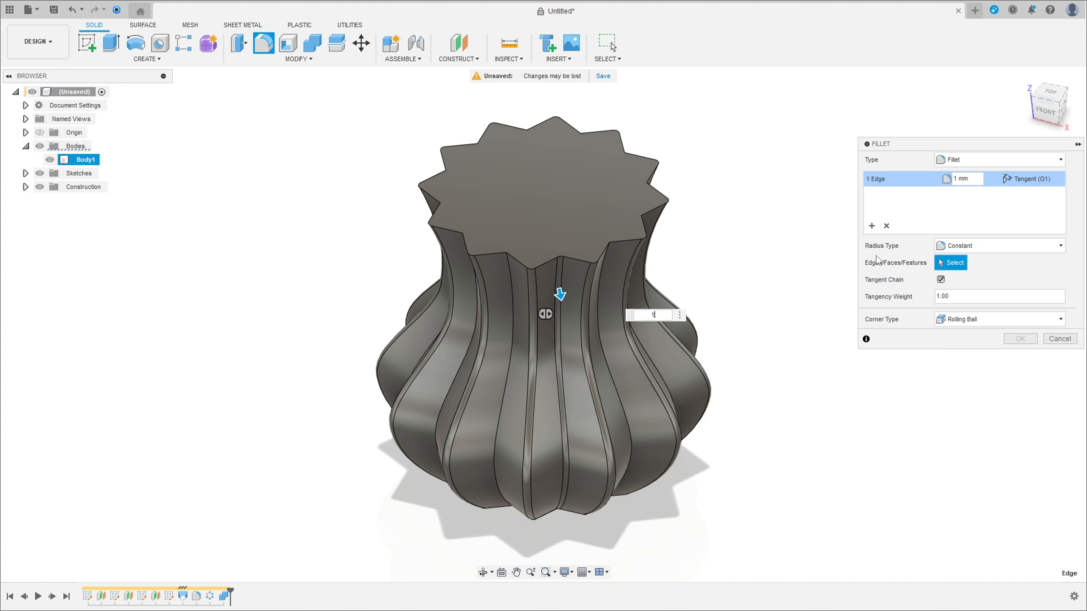
click(1014, 339)
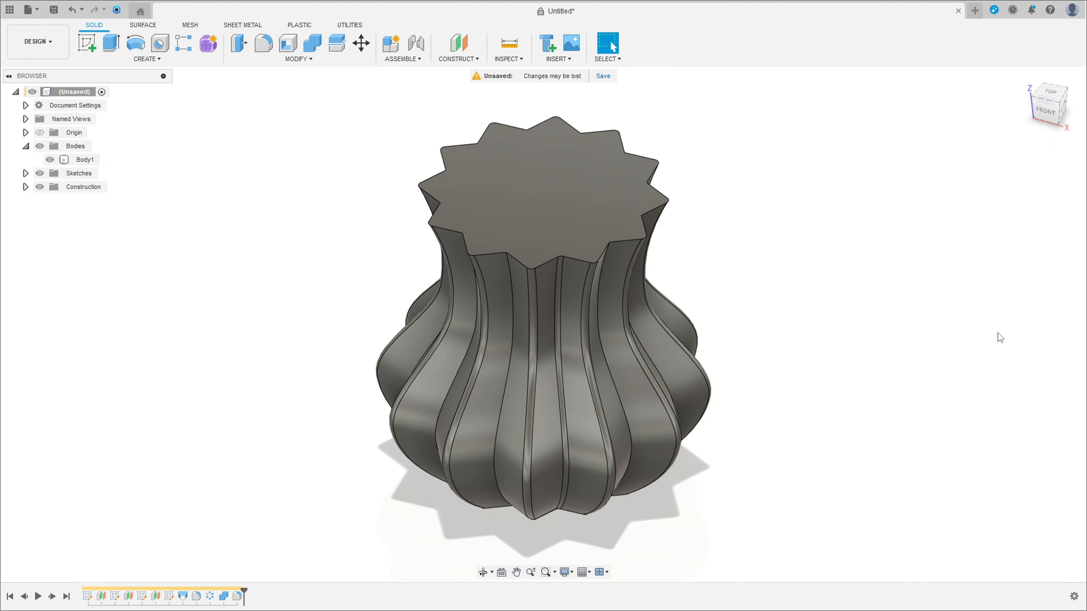
- Start another circular pattern and open its object type choices
click(146, 60)
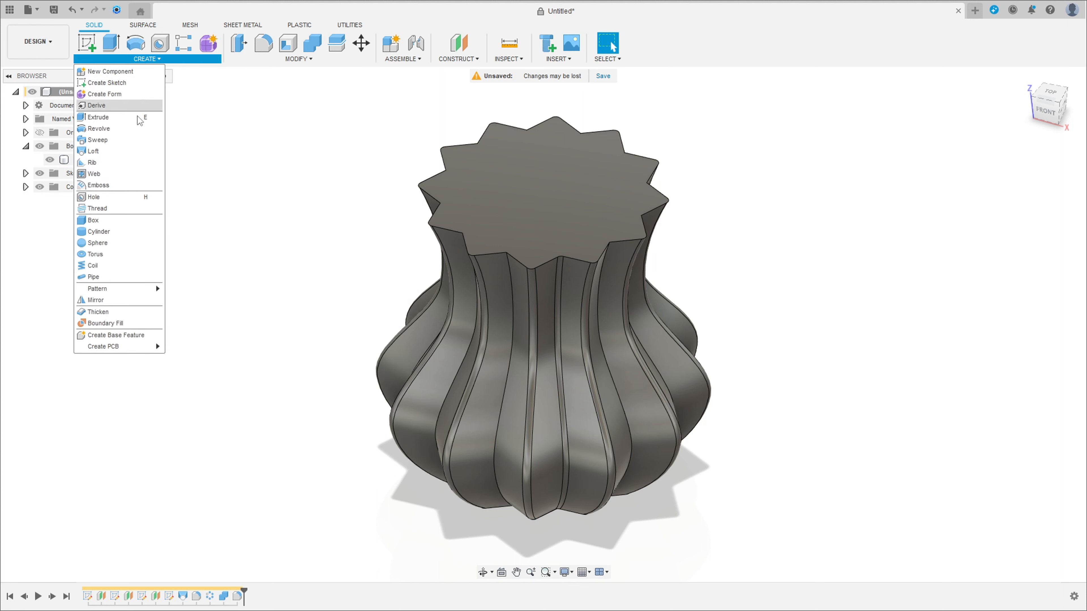
mouse_move(124, 288)
click(191, 301)
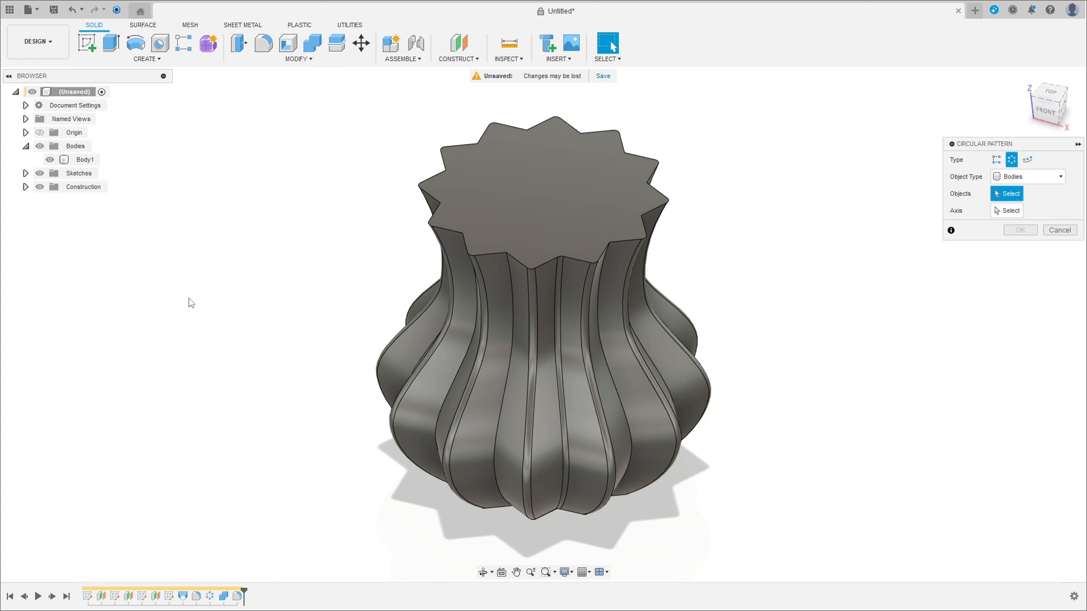
click(1022, 177)
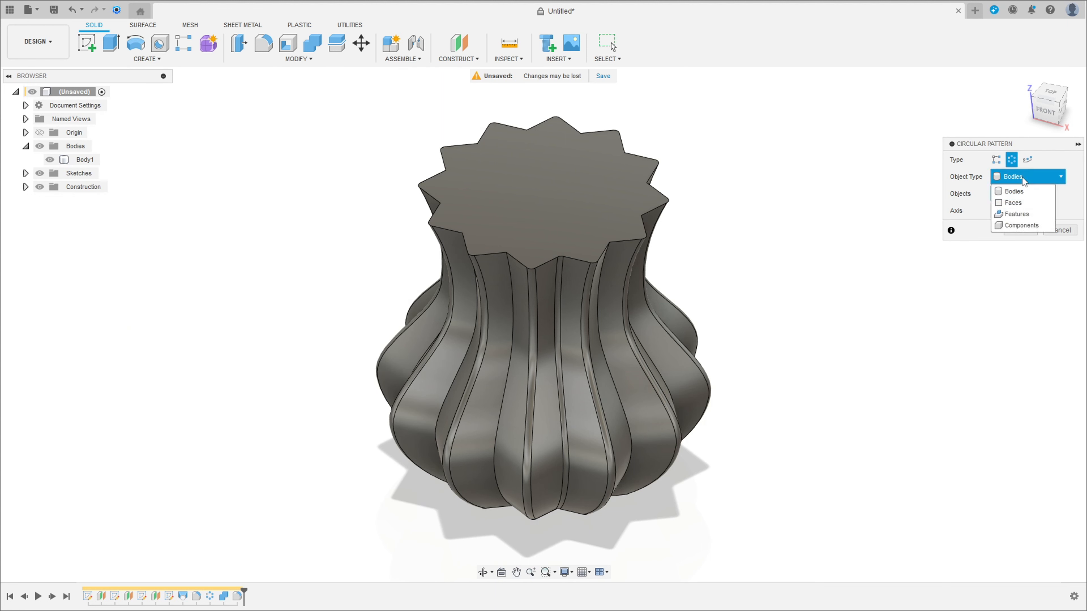